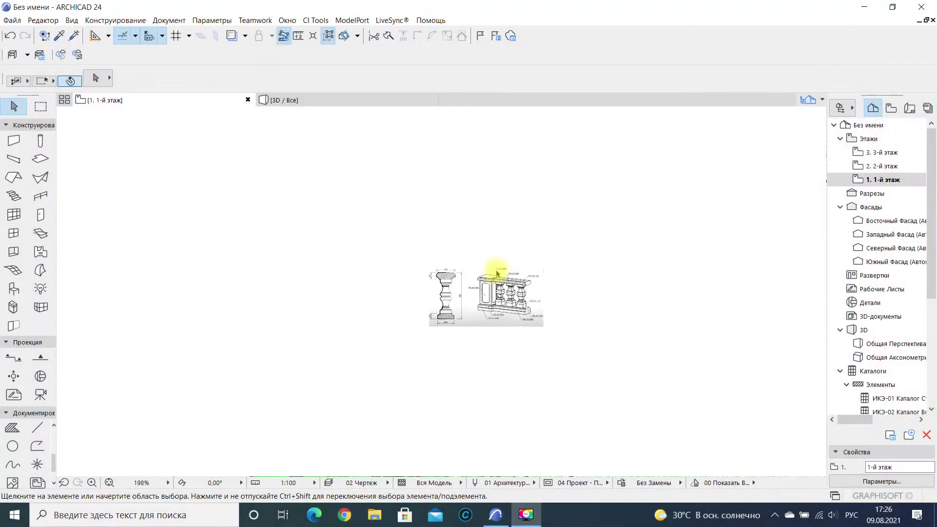
- Trace the left side of the baluster drawing's hatched cap with a polyline, starting at its top centre
scroll(497, 274, "up", 6)
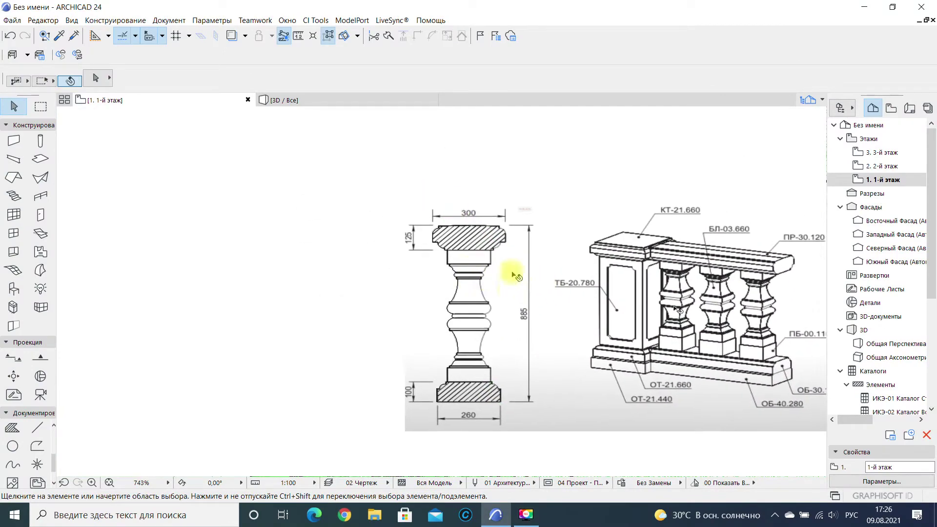
left_click(37, 447)
scroll(474, 216, "up", 1)
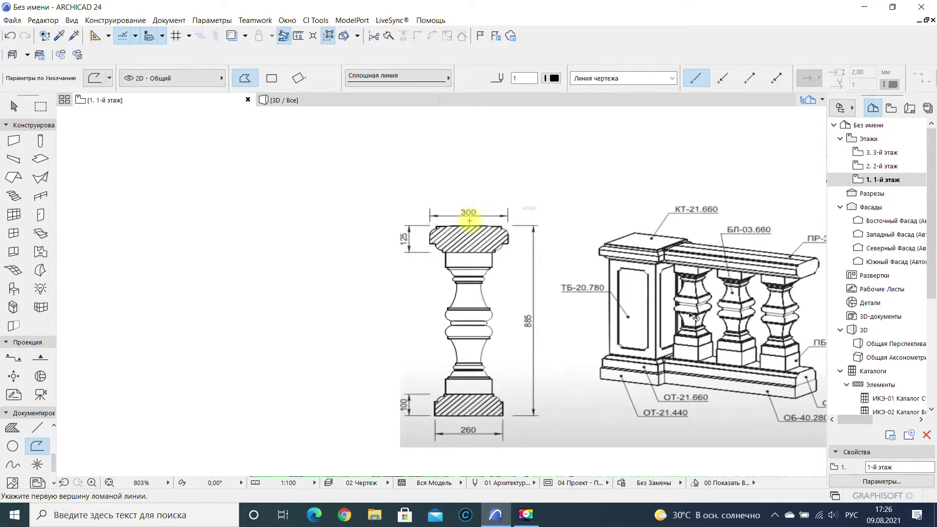
left_click(469, 228)
scroll(433, 228, "up", 3)
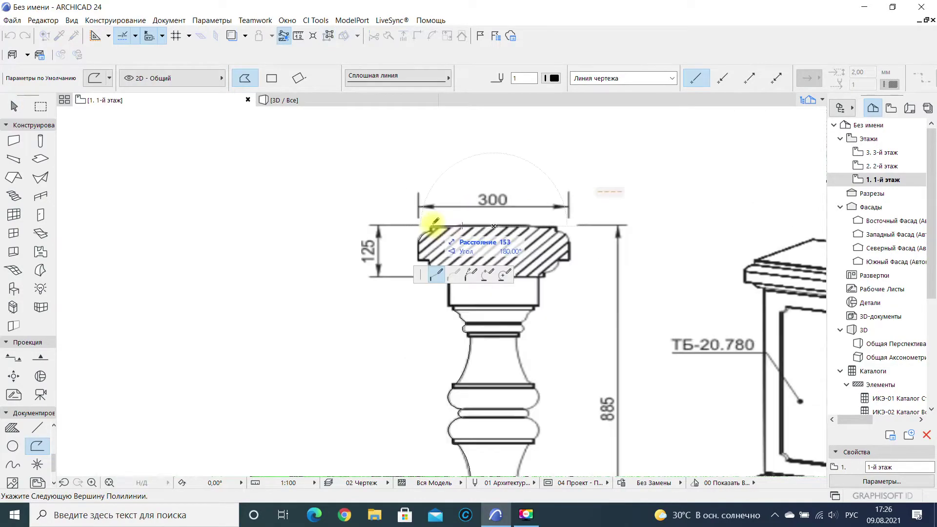
left_click(430, 226)
left_click(418, 242)
left_click(418, 259)
middle_click_drag(430, 258, 371, 232)
left_click(369, 232)
left_click(385, 245)
scroll(384, 248, "up", 3)
left_click(383, 249)
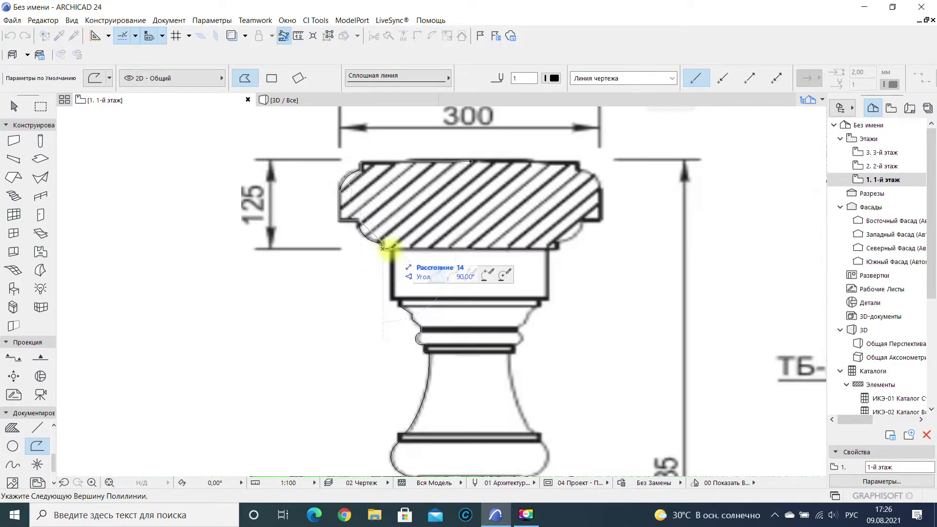
- Continue the polyline down the left side of the square block and the neck mouldings beneath the cap
left_click(392, 249)
left_click(392, 299)
left_click(400, 299)
left_click(401, 306)
left_click(412, 315)
left_click(412, 320)
left_click(421, 345)
scroll(426, 345, "up", 4)
left_click(425, 346)
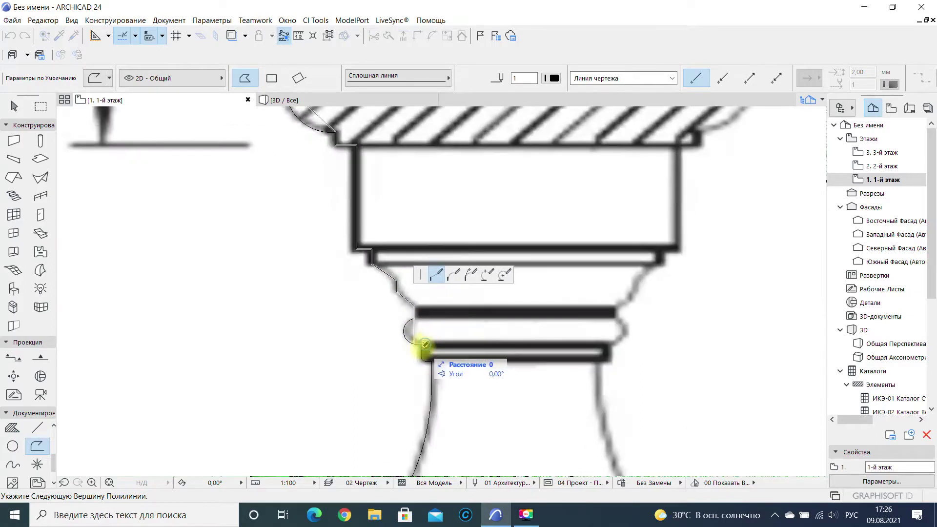
left_click(423, 361)
left_click(432, 361)
- Continue the polyline along the upper shaft and the left side of the rounded middle rings to the band below them
scroll(435, 390, "down", 1)
left_click(434, 390)
scroll(434, 389, "down", 2)
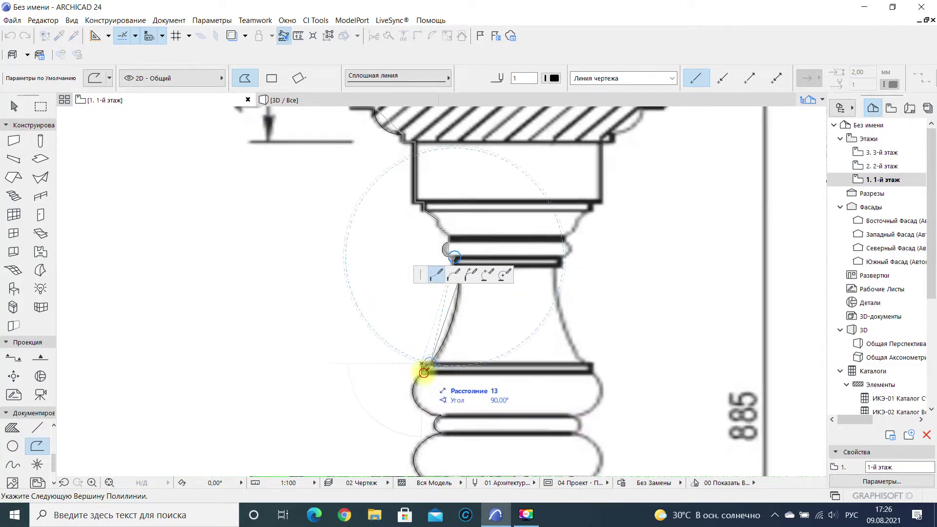
left_click(433, 415)
left_click(441, 415)
left_click(442, 433)
middle_click_drag(441, 433, 478, 314)
left_click(453, 332)
left_click(458, 359)
left_click(459, 367)
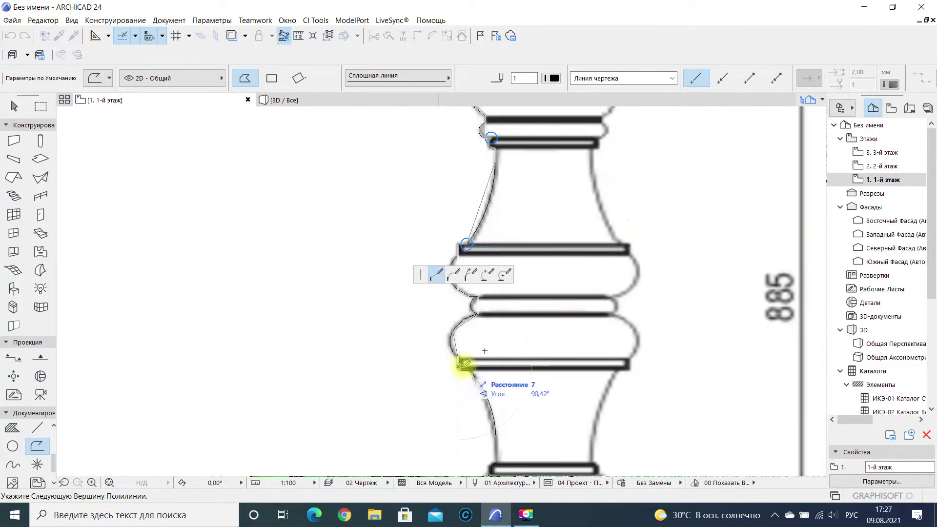
- Continue the polyline along the lower shaft, lower mouldings and square block to the block's bottom-left corner above the base
scroll(483, 376, "up", 2)
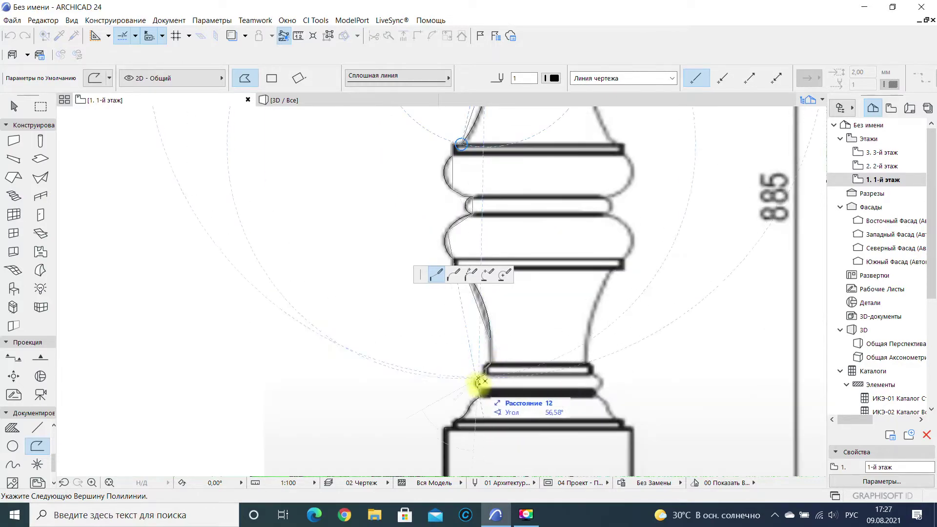
scroll(478, 394, "up", 2)
left_click(478, 395)
left_click(474, 379)
middle_click_drag(429, 448, 454, 290)
left_click(454, 385)
scroll(455, 386, "down", 2)
left_click(454, 380)
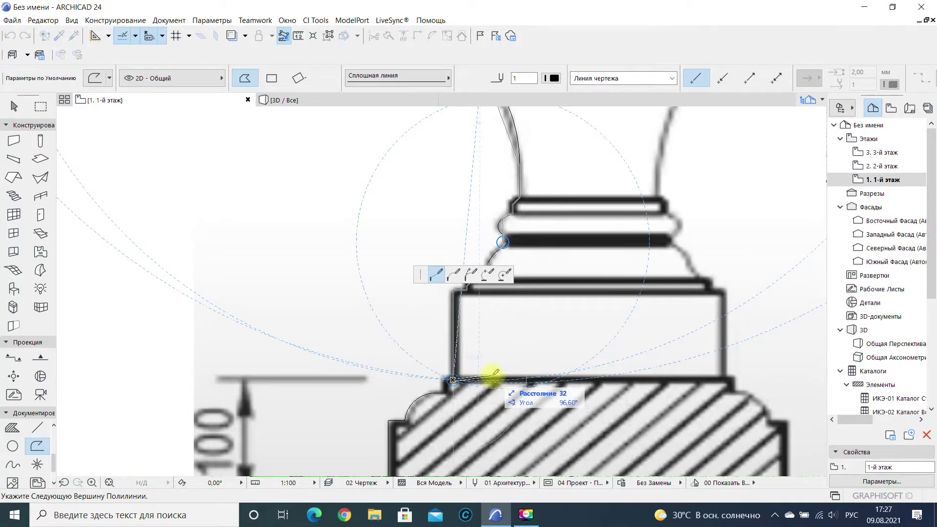
- Finish the outline by running the polyline to the centre axis and up to the cap's top centre
scroll(562, 380, "down", 4)
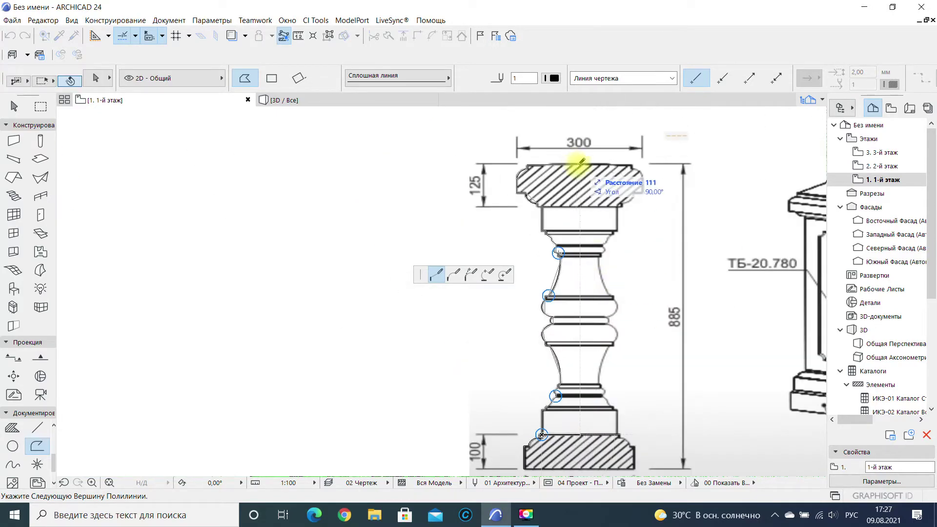
left_click(579, 166)
key("Escape")
left_click(558, 249)
middle_click_drag(548, 307, 548, 329)
key("Escape")
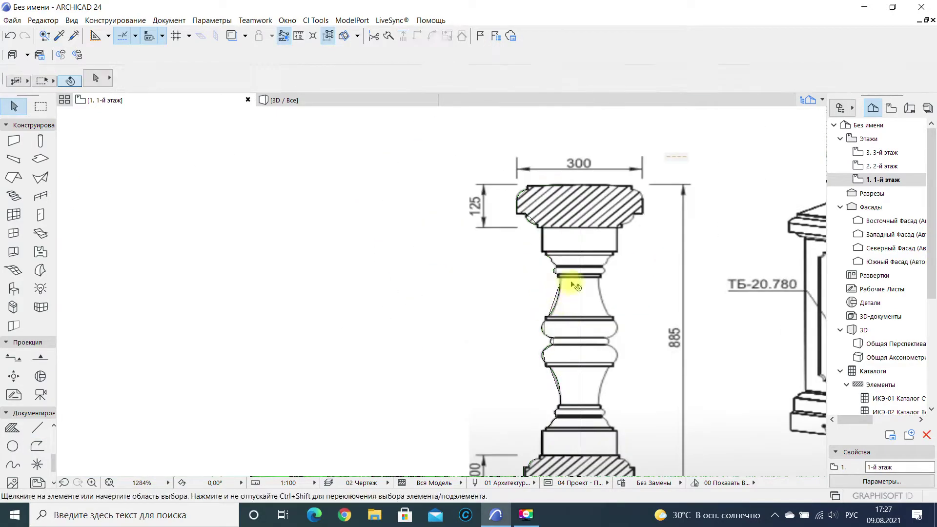
- Bend the outline's straight segments on the cap and neck mouldings into arcs that follow the reference drawing
left_click(558, 293)
scroll(559, 299, "up", 5)
left_click(544, 299)
scroll(508, 398, "down", 4)
scroll(544, 352, "up", 8)
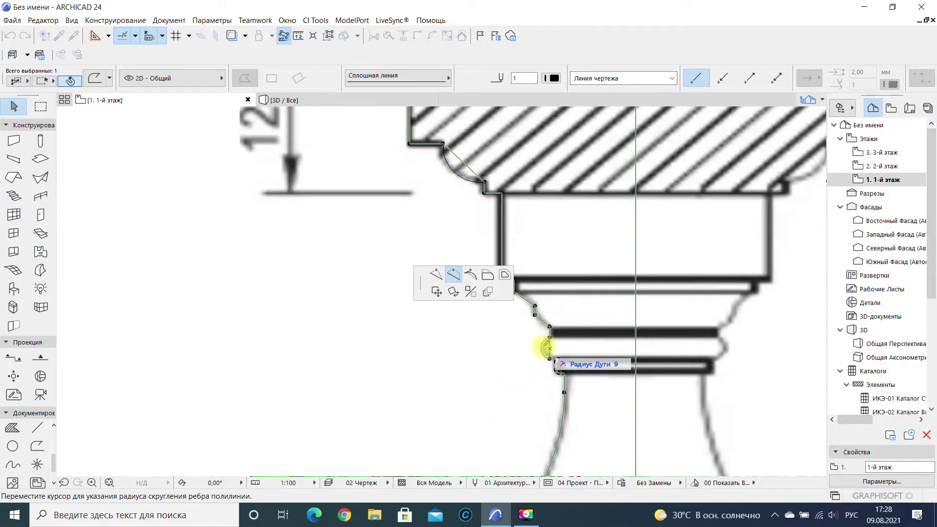
middle_click_drag(503, 302, 540, 385)
scroll(562, 376, "down", 3)
scroll(595, 360, "up", 3)
scroll(594, 360, "down", 4)
scroll(608, 412, "up", 3)
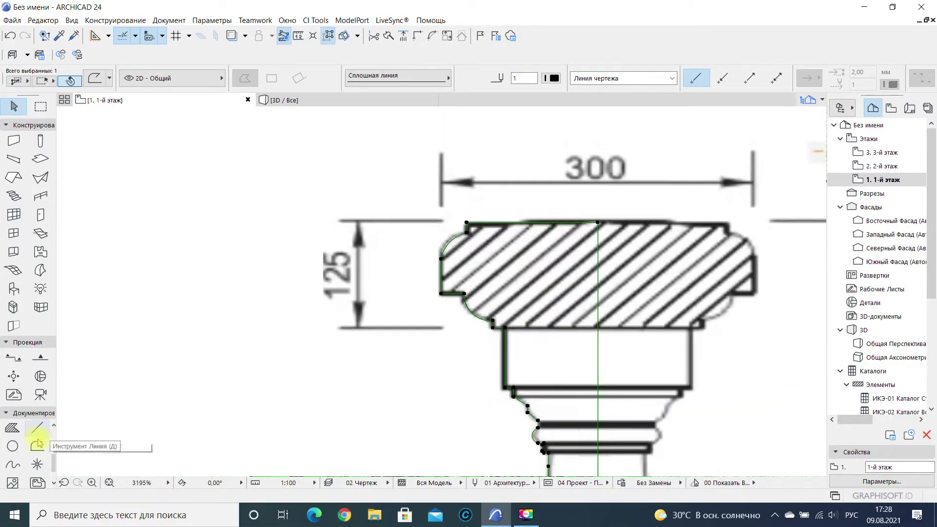
- Draw a horizontal line along the cap's underside from the square block's left corner to the centre axis
left_click(37, 445)
left_click(506, 328)
double_click(599, 328)
scroll(591, 328, "down", 3)
key("Escape")
- Bend the outline's segments along the lower shaft into arcs matching the reference drawing
left_click(531, 248)
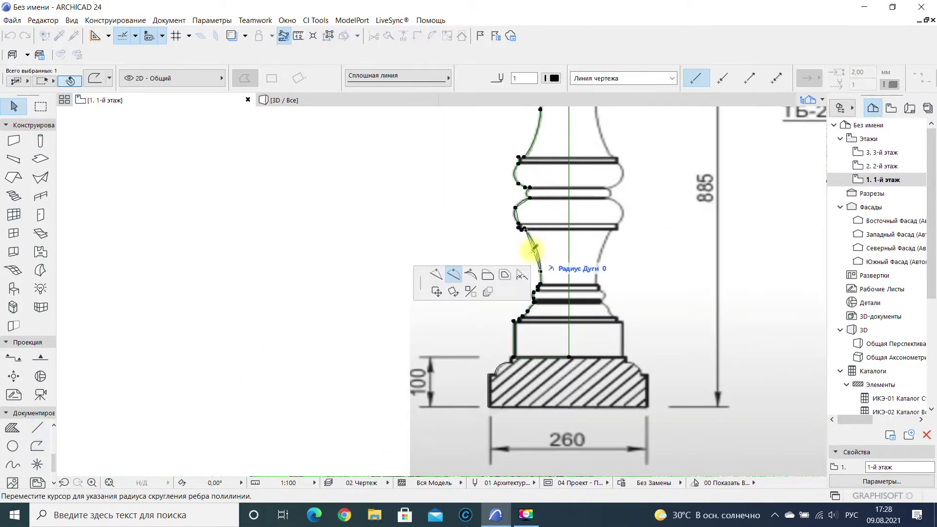
left_click(534, 246)
scroll(524, 210, "up", 3)
left_click(512, 215)
left_click(506, 215)
scroll(523, 191, "down", 2)
middle_click_drag(549, 413, 516, 212)
key("Escape")
middle_click_drag(545, 175, 533, 204)
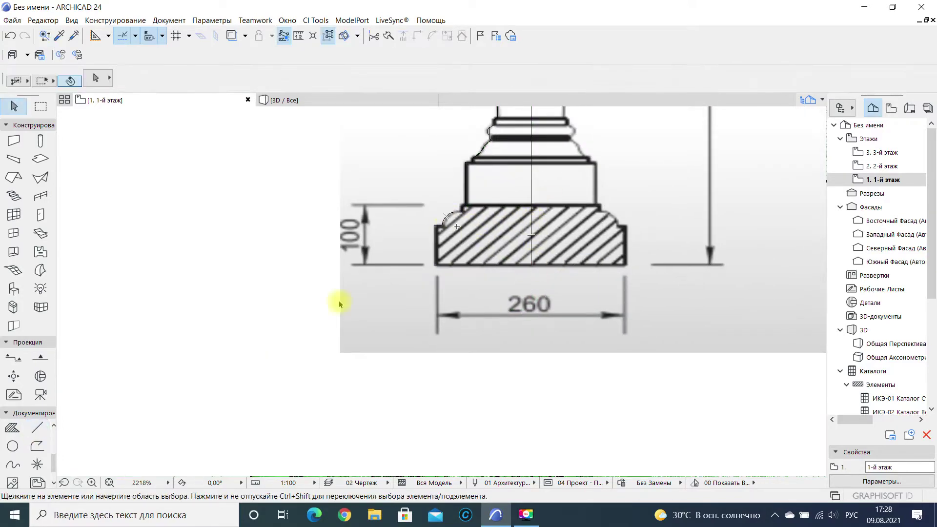
- Draw a vertical centre line from the base's bottom centre up to the cap's top centre
left_click(12, 428)
key("Escape")
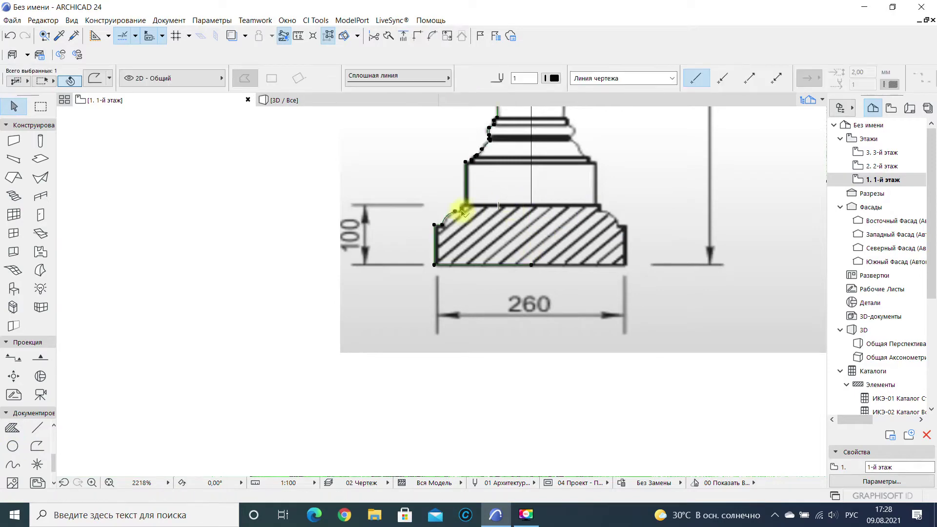
left_click(37, 427)
left_click(531, 265)
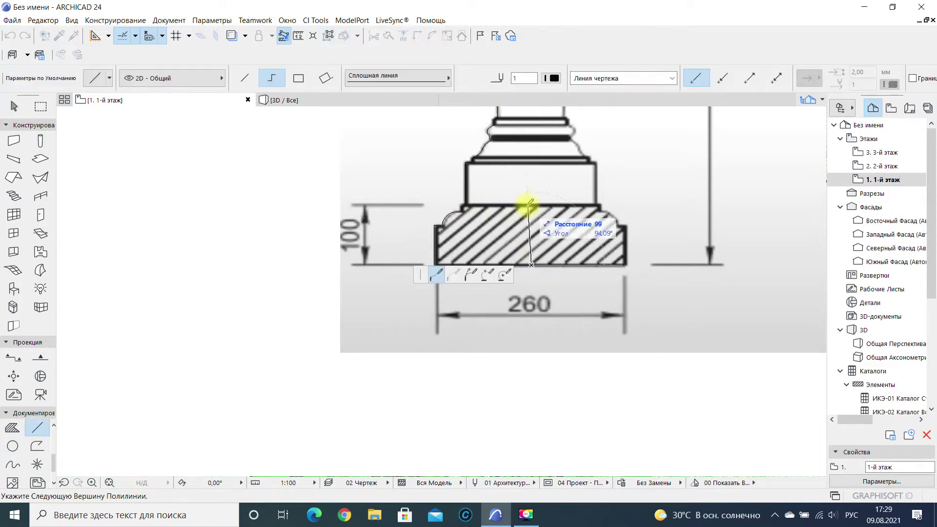
scroll(468, 205, "down", 3)
middle_click_drag(512, 117, 548, 377)
double_click(548, 213)
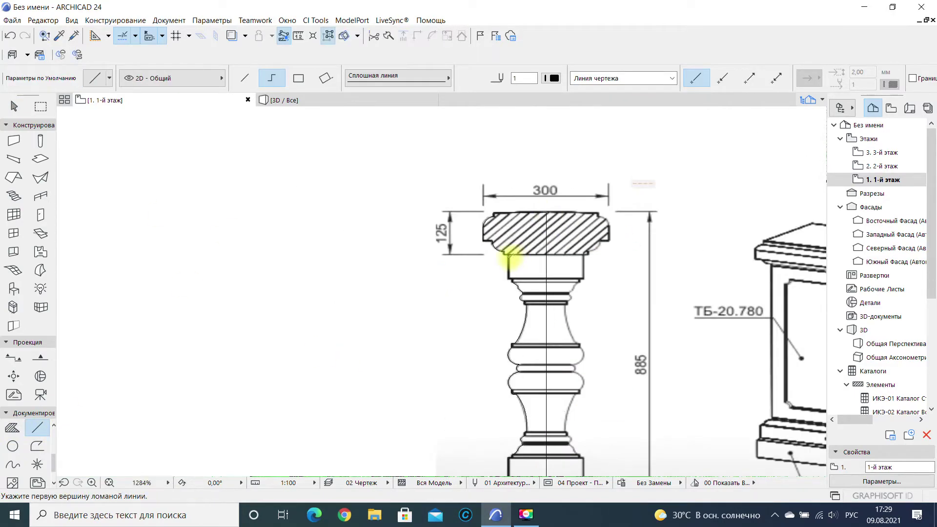
middle_click_drag(555, 459, 546, 234)
scroll(539, 258, "up", 3)
key("Escape")
- Fill the left halves of the base, shaft and cap outlines with separate sloped-line hatches
scroll(499, 354, "down", 2)
left_click(14, 430)
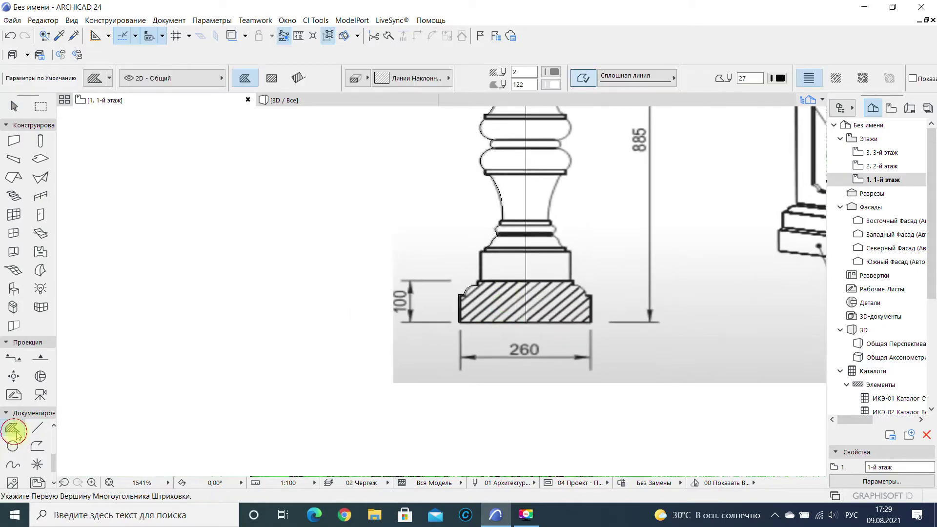
left_click(494, 298)
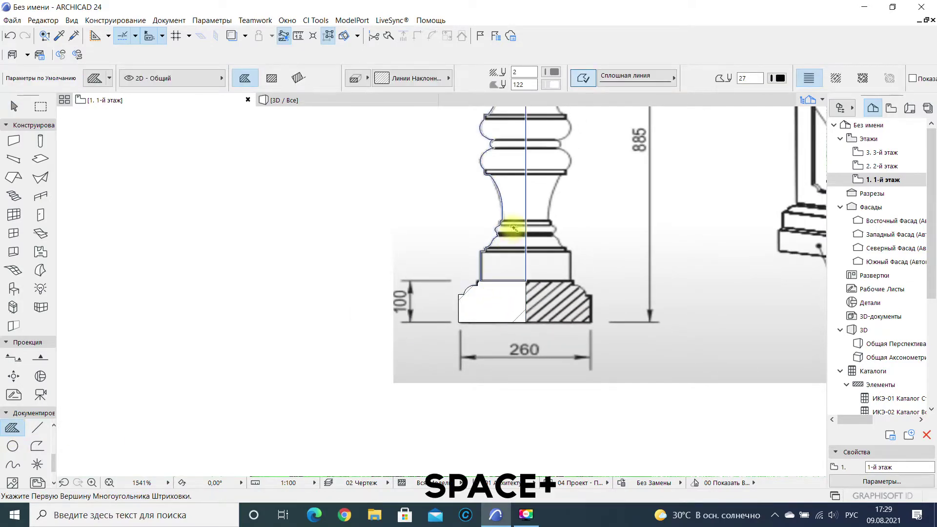
scroll(514, 228, "down", 3)
left_click_drag(509, 165, 503, 290)
left_click(503, 265)
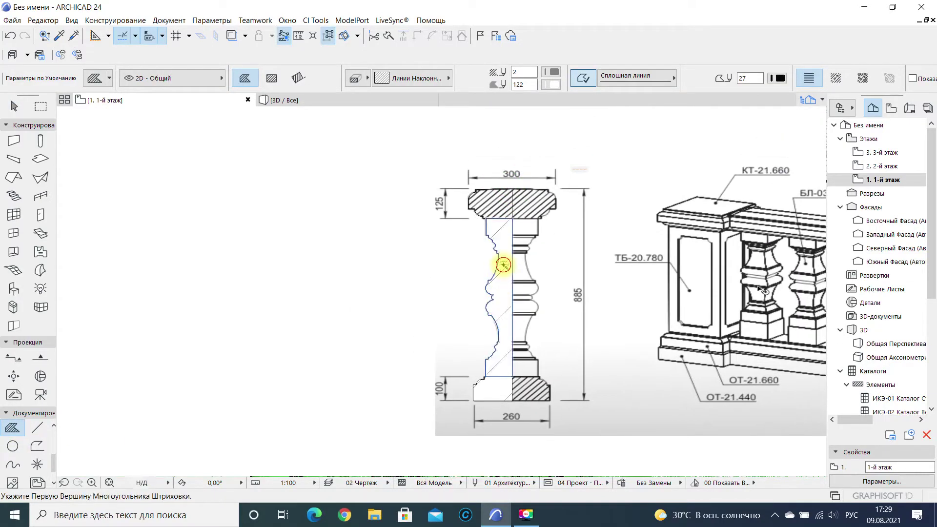
left_click(496, 202)
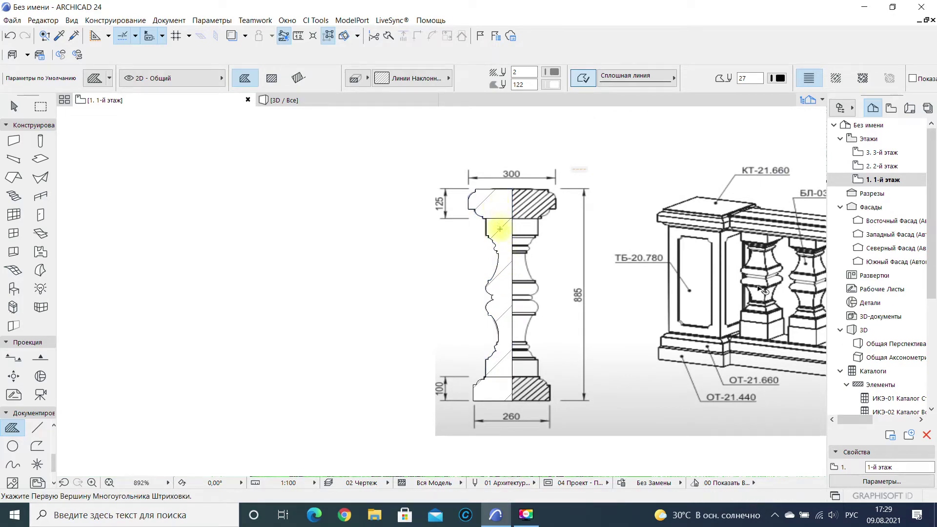
- Delete the vertical centre line of the baluster
key("Escape")
left_click(513, 245)
key("Delete")
middle_click_drag(512, 245, 451, 253)
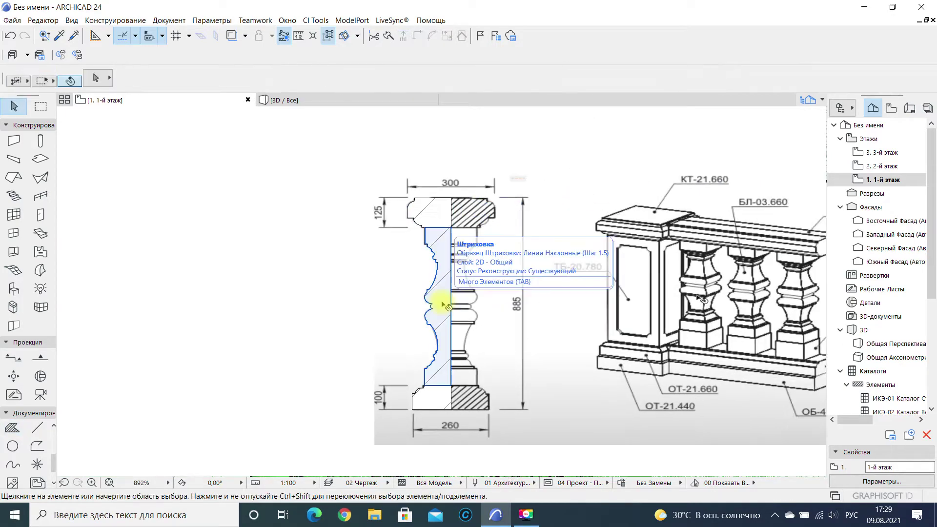
- Create a new profile named "Провиль стойка" in the Profile Manager
left_click(222, 23)
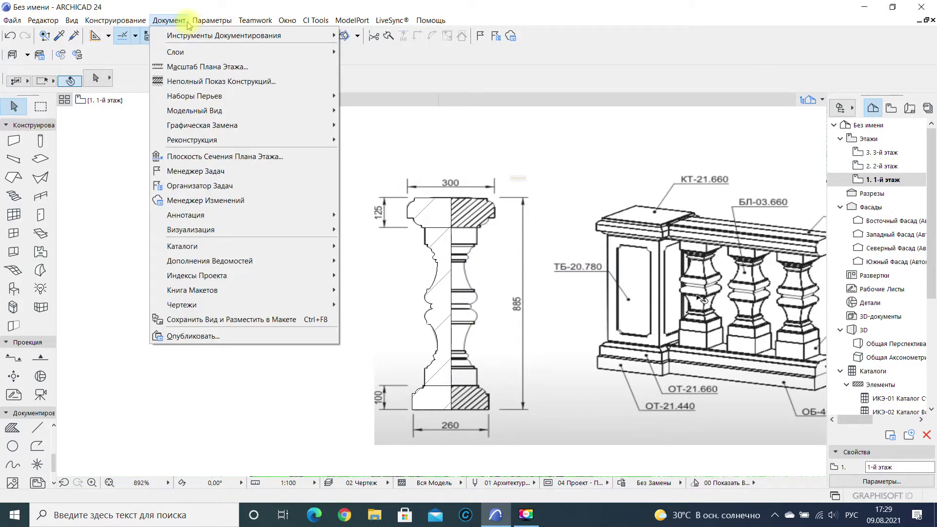
mouse_move(318, 35)
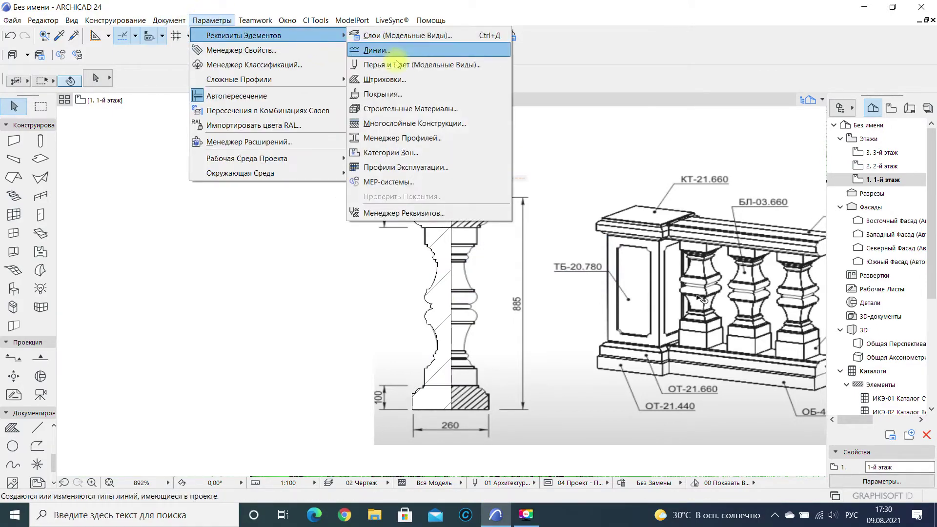
left_click(403, 138)
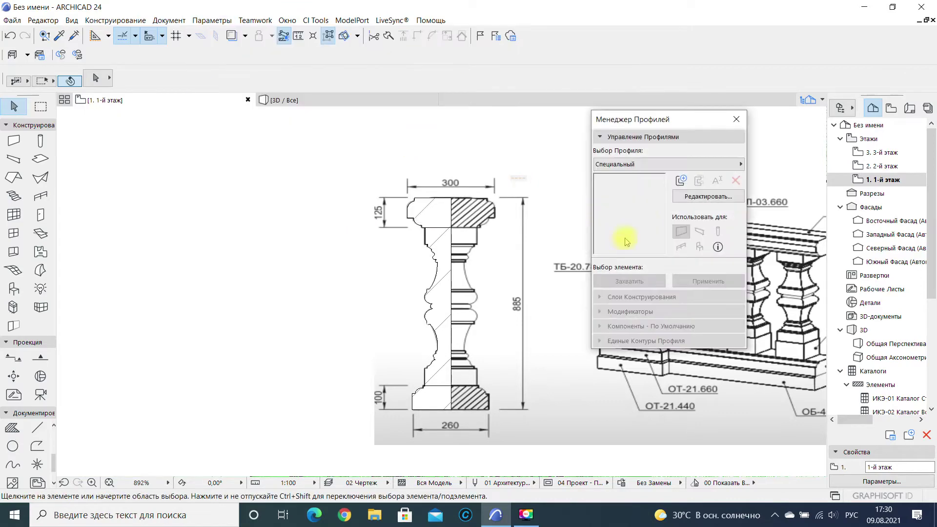
left_click(688, 198)
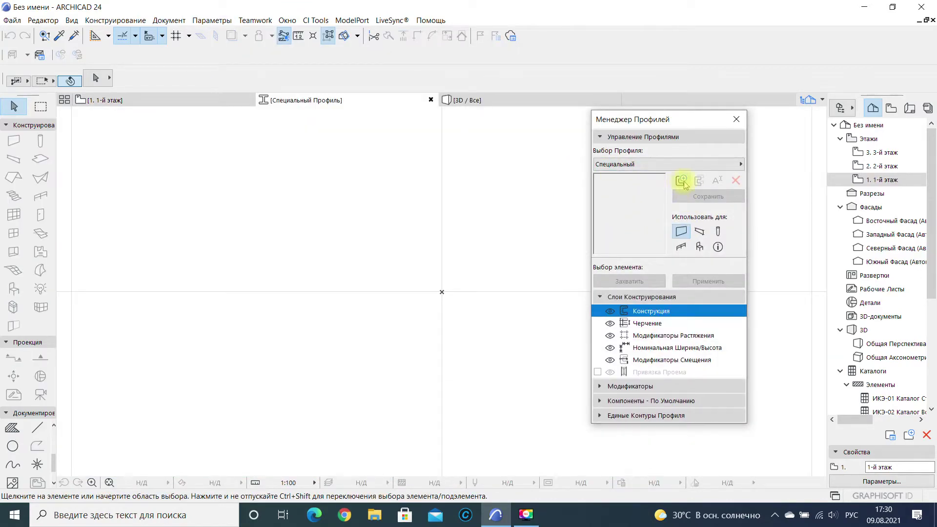
left_click(682, 182)
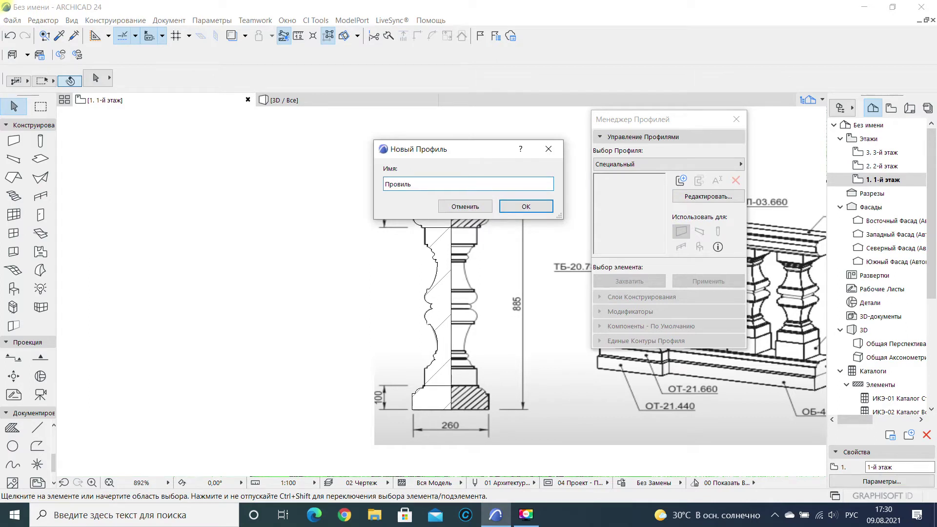
left_click(535, 210)
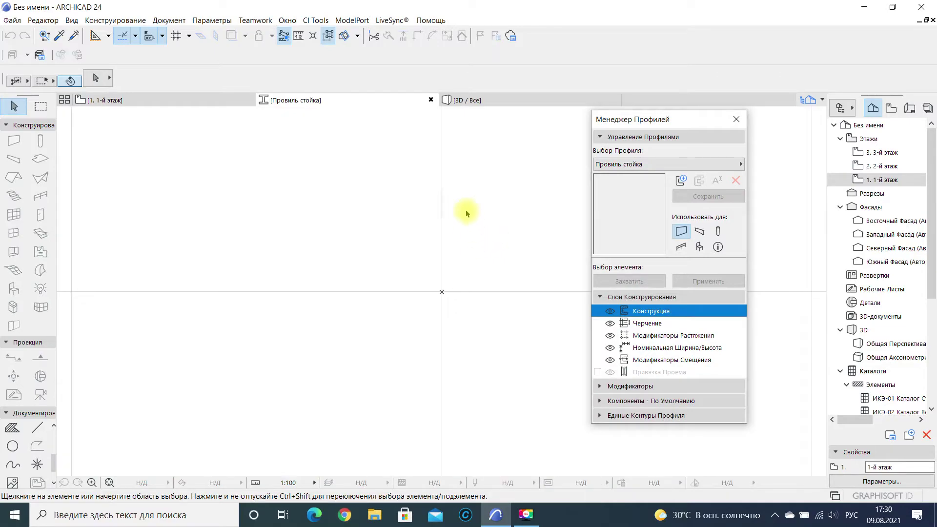
- Copy the baluster shaft's hatch from the first-floor plan and paste it into the "Провиль стойка" profile editor
mouse_move(193, 105)
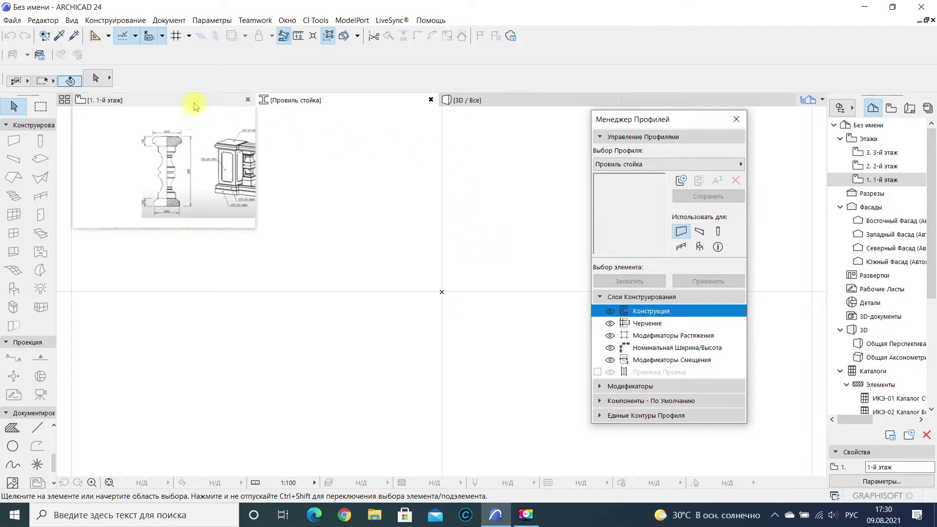
left_click(195, 107)
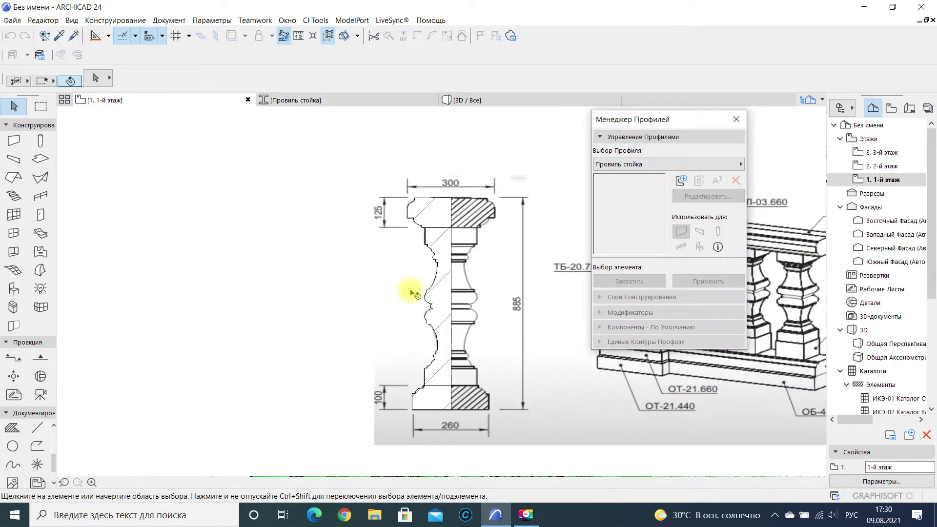
left_click(436, 300)
right_click(441, 303)
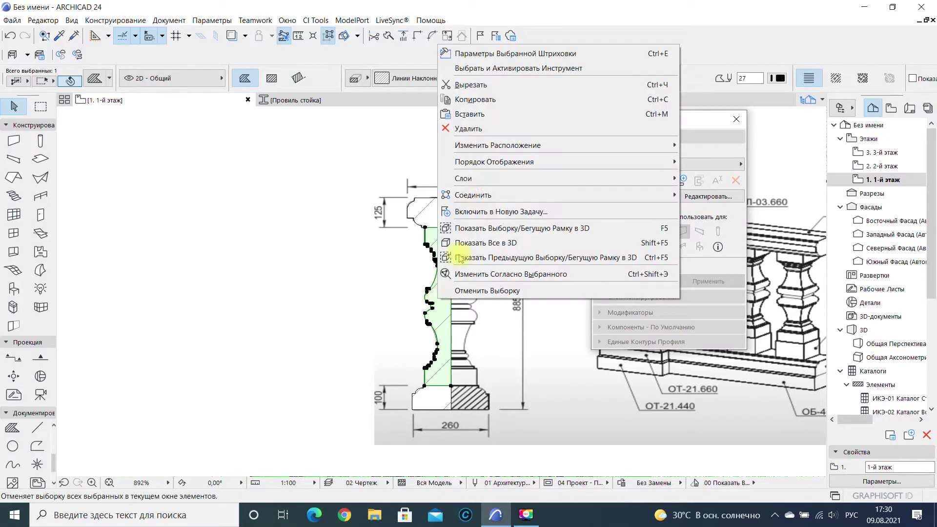
left_click(493, 101)
left_click(344, 108)
right_click(429, 237)
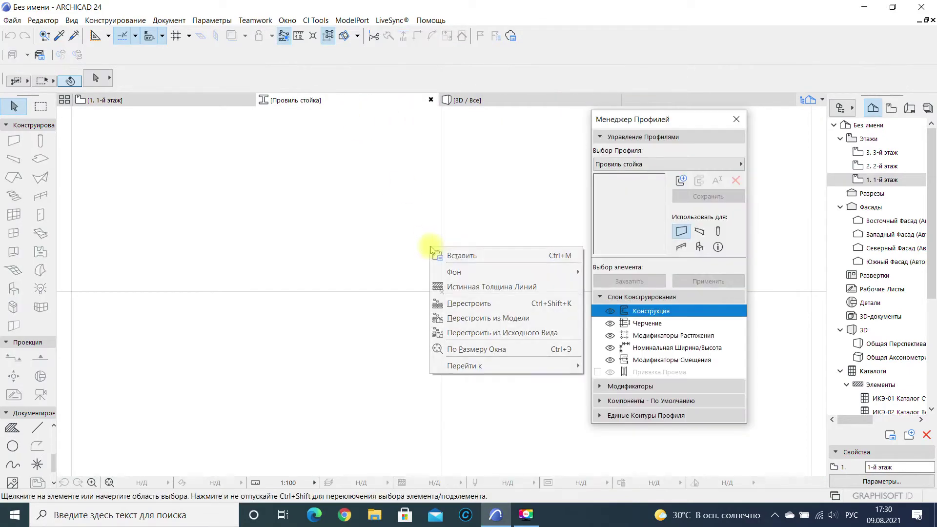
left_click(446, 253)
left_click(539, 263)
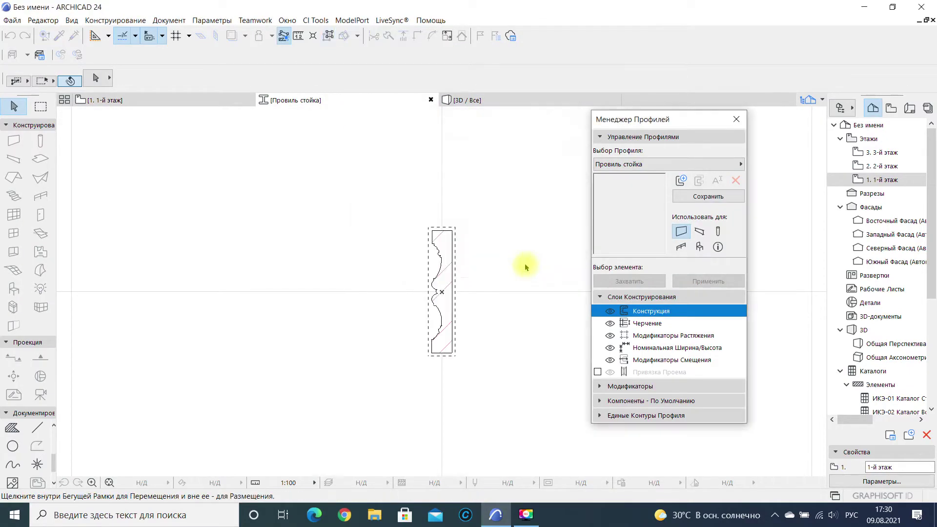
- Move the pasted hatch so the lower end of its straight edge sits on the profile origin
left_click(451, 337)
left_click(452, 353)
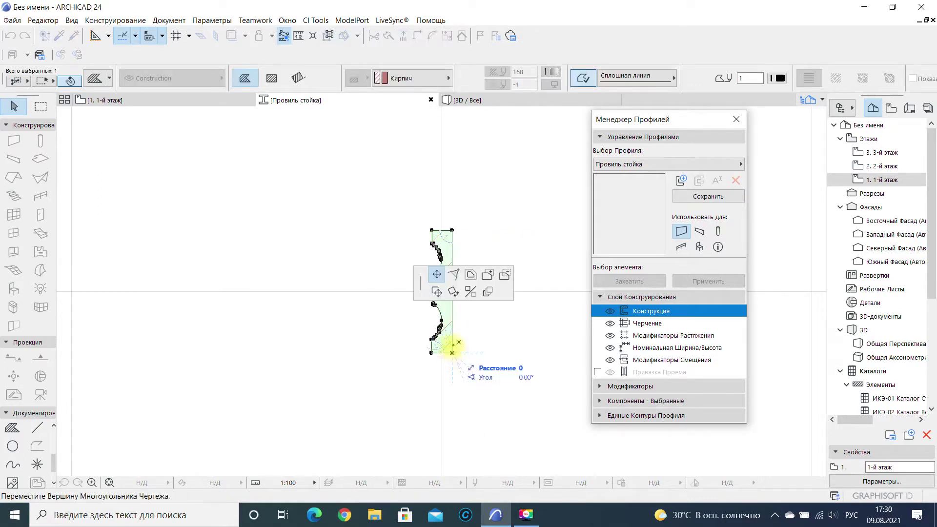
middle_click_drag(459, 334, 464, 382)
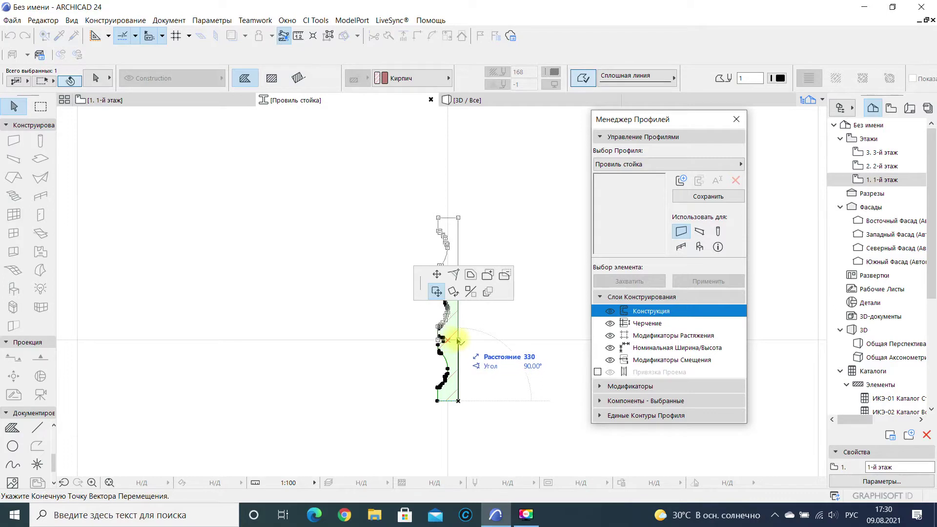
left_click(459, 340)
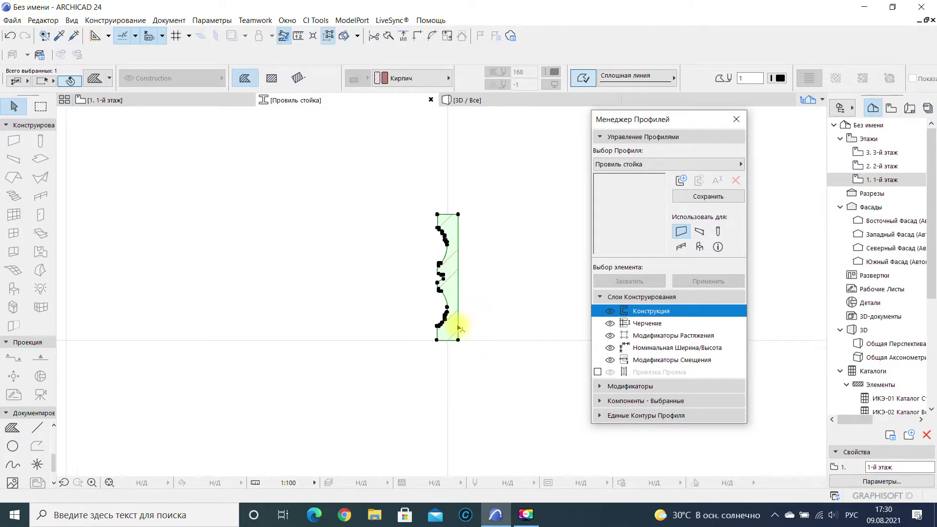
scroll(458, 323, "up", 3)
left_click(457, 356)
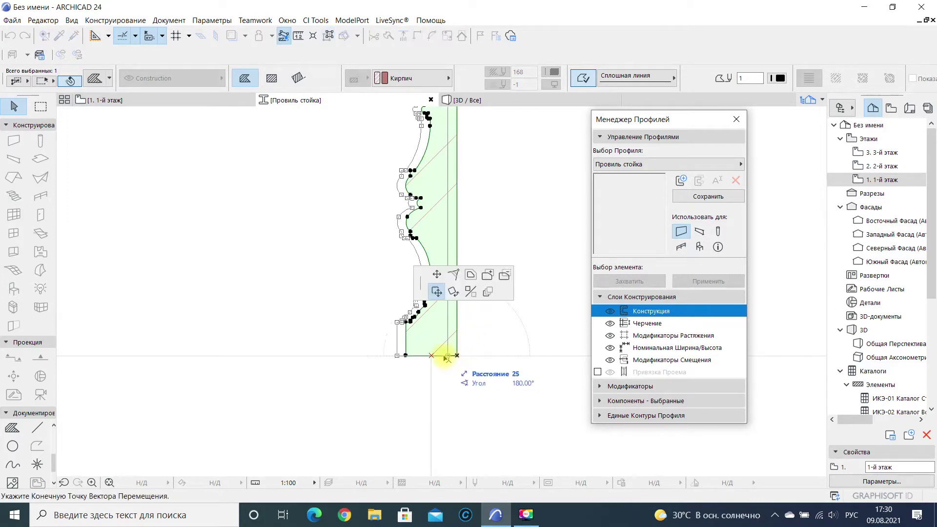
left_click(431, 355)
- Mirror the hatch about the vertical axis through the profile origin
left_click(431, 356)
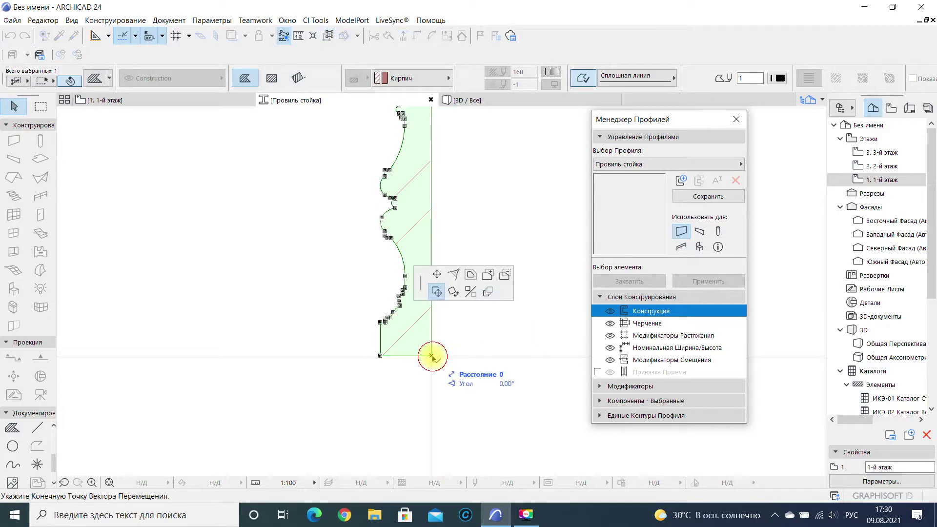
left_click(469, 293)
left_click(431, 356)
left_click(429, 387)
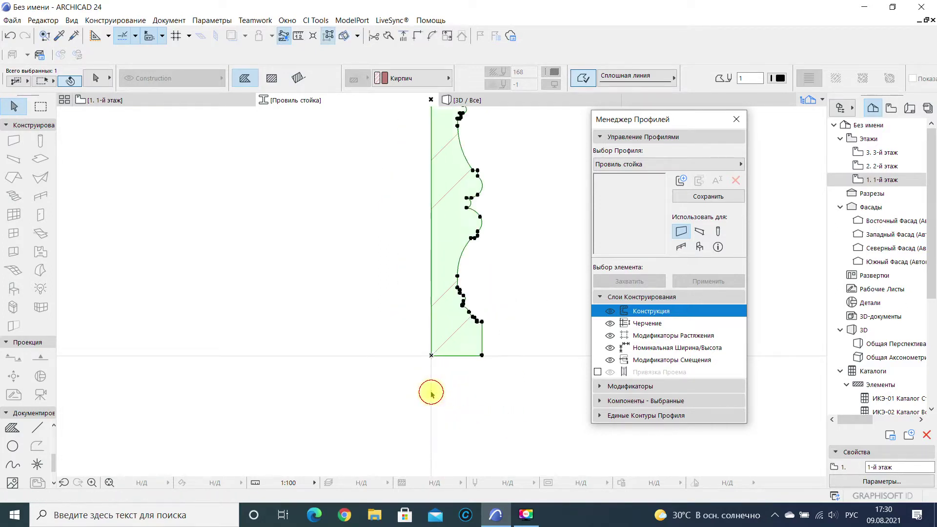
- Offset the hatch's long straight edge slightly inward to narrow the profile
left_click(438, 360)
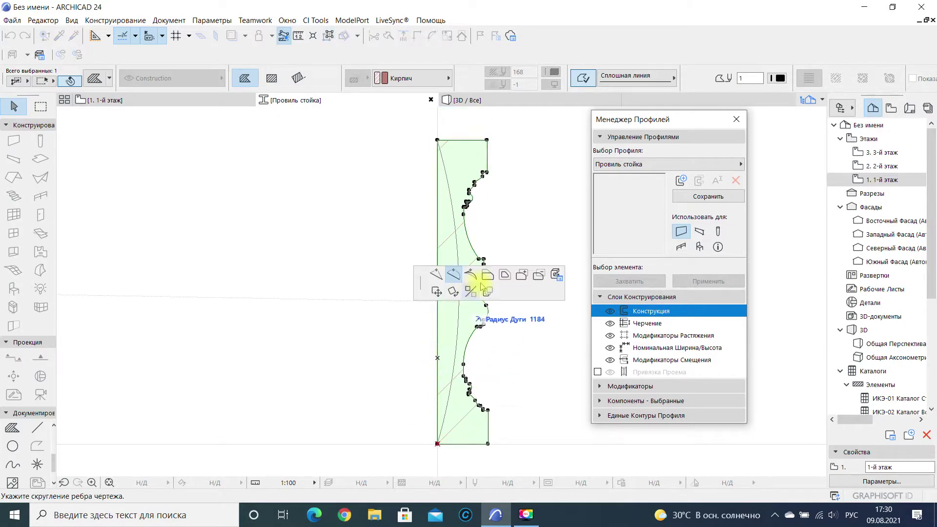
left_click(488, 275)
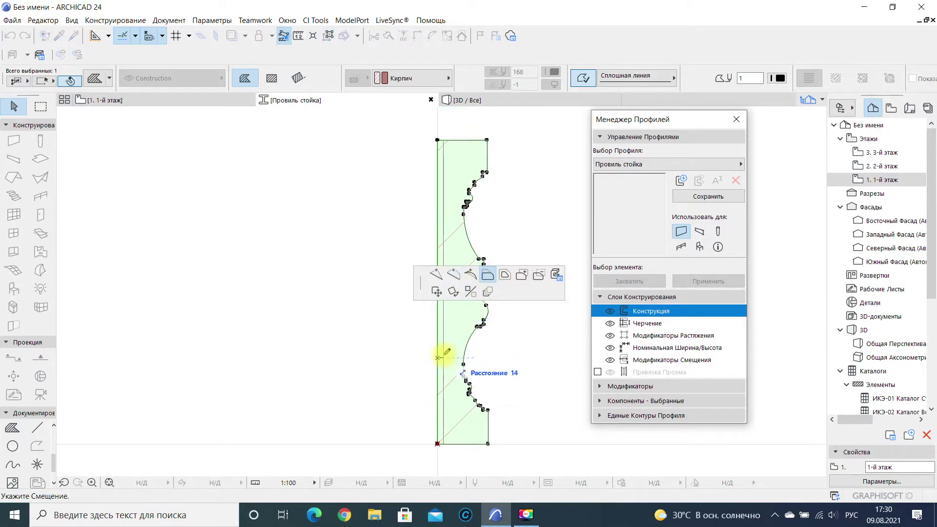
left_click(439, 357)
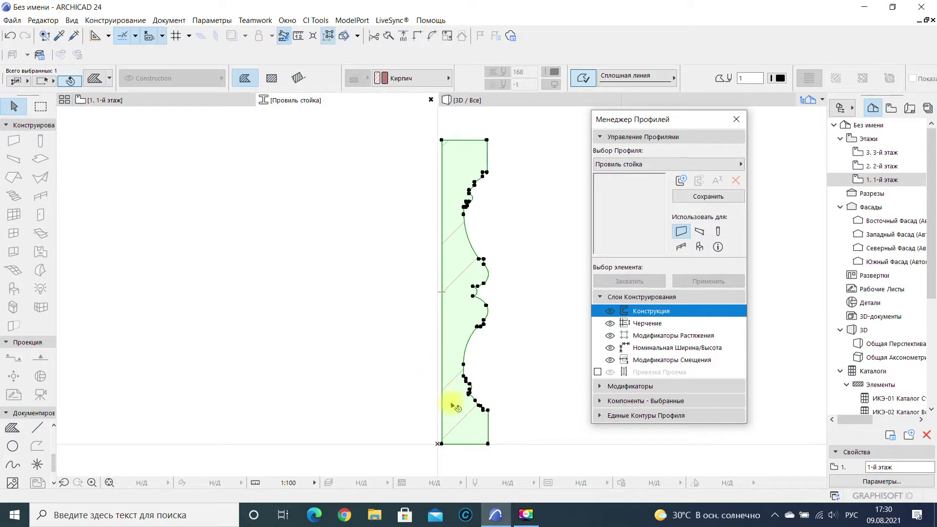
- Move the narrowed hatch back so its lower inner corner lies on the profile origin
left_click(442, 444)
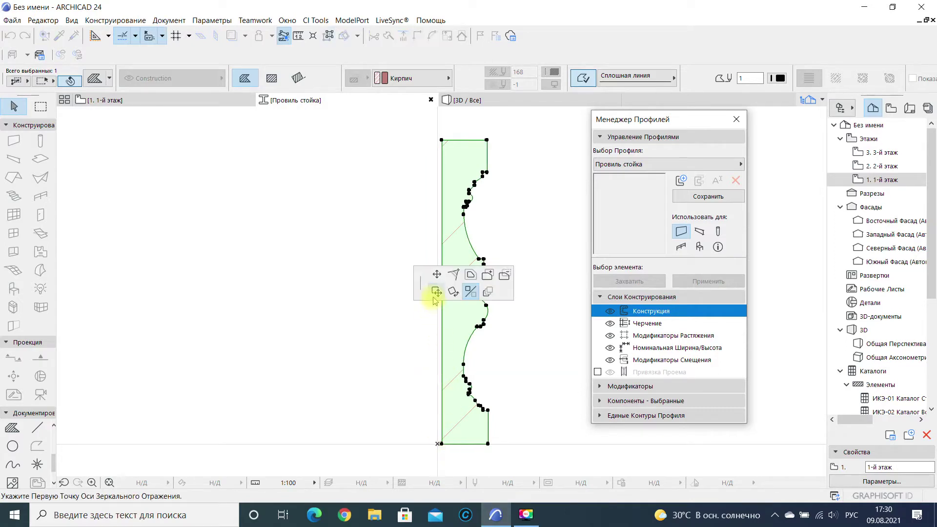
left_click(437, 292)
left_click(437, 478)
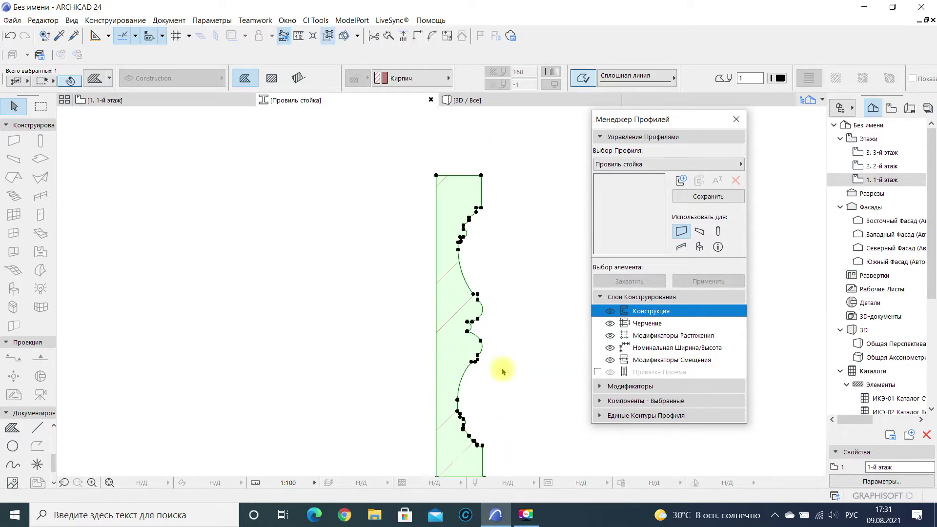
left_click(503, 371)
middle_click_drag(502, 371, 467, 334)
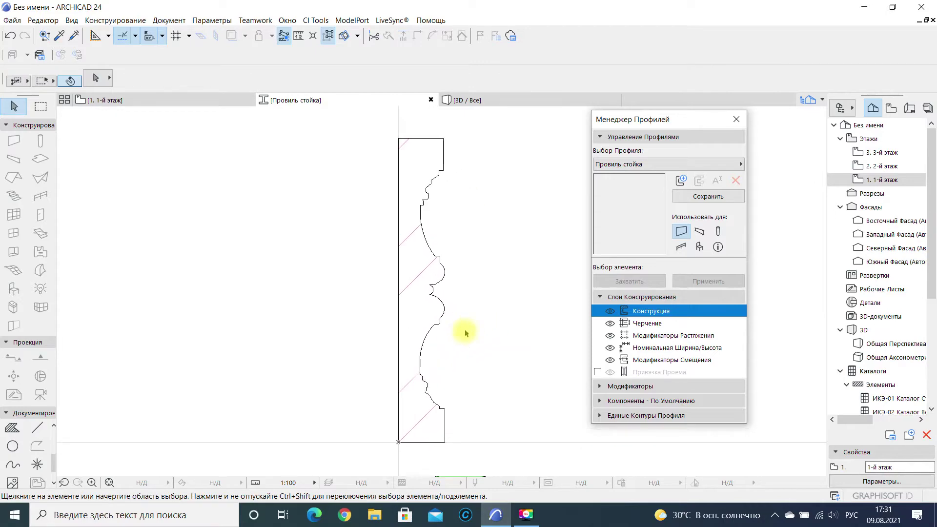
- Save the "Провиль стойка" profile, close the Profile Manager and deselect the shaft hatch on the floor plan
left_click(709, 197)
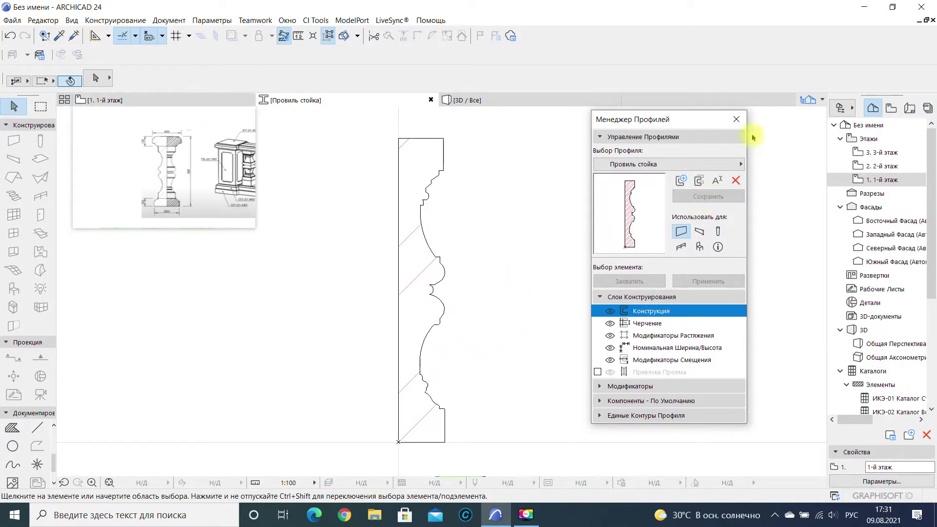
left_click(737, 119)
middle_click_drag(387, 220, 387, 247)
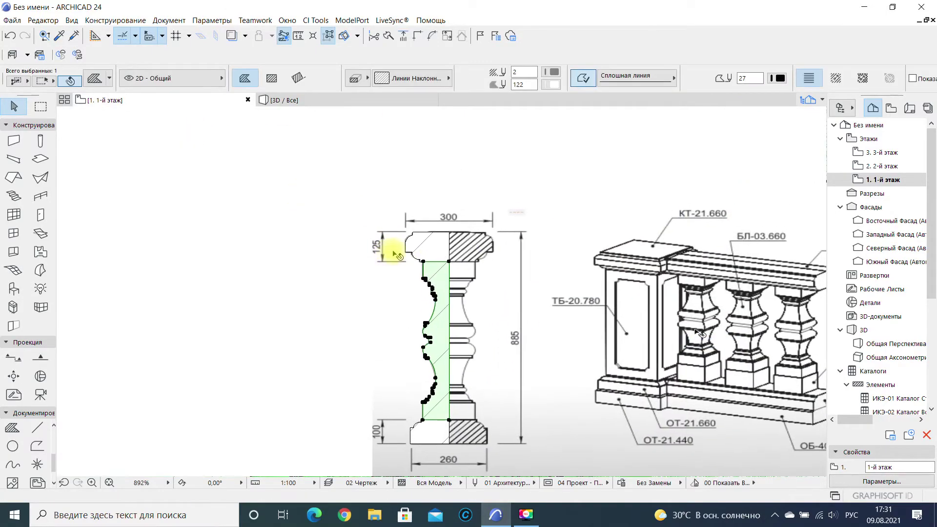
key("Escape")
scroll(389, 188, "down", 2)
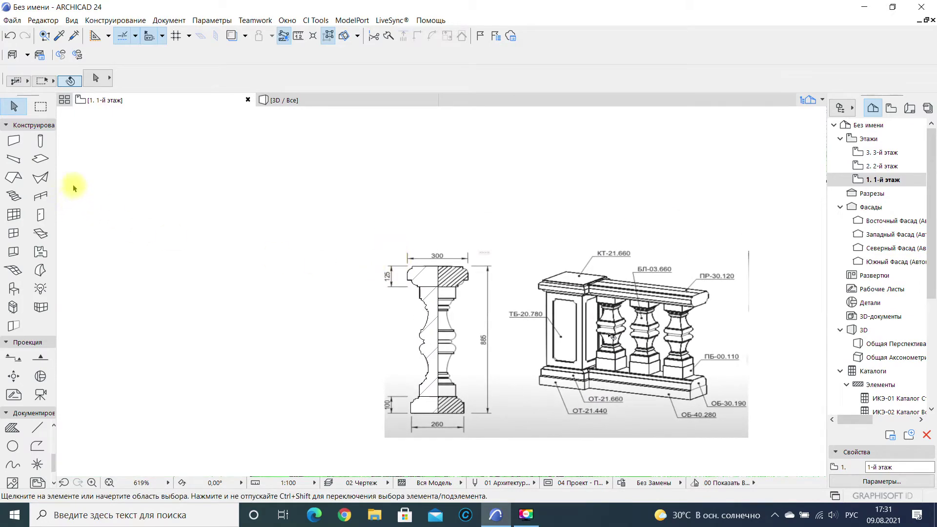
- Set the Wall tool to use the "Провиль стойка" profile
left_click(14, 141)
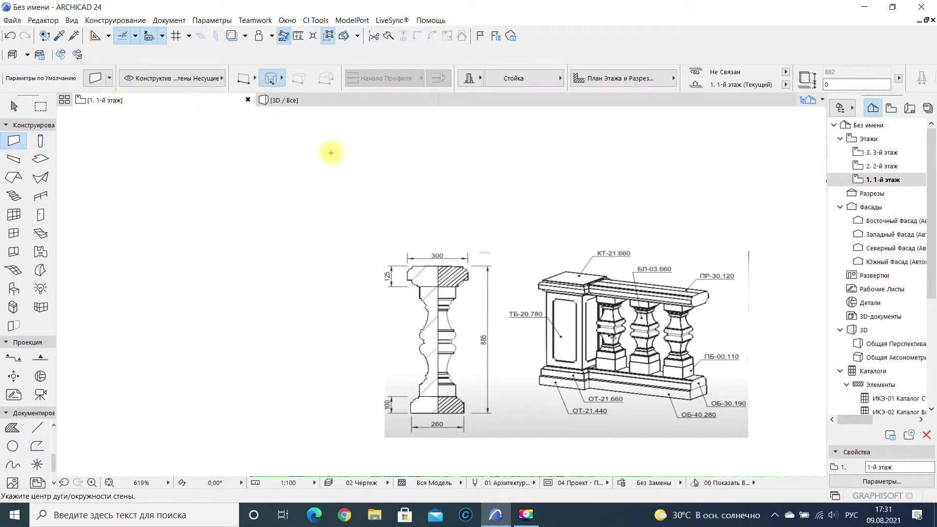
left_click(513, 78)
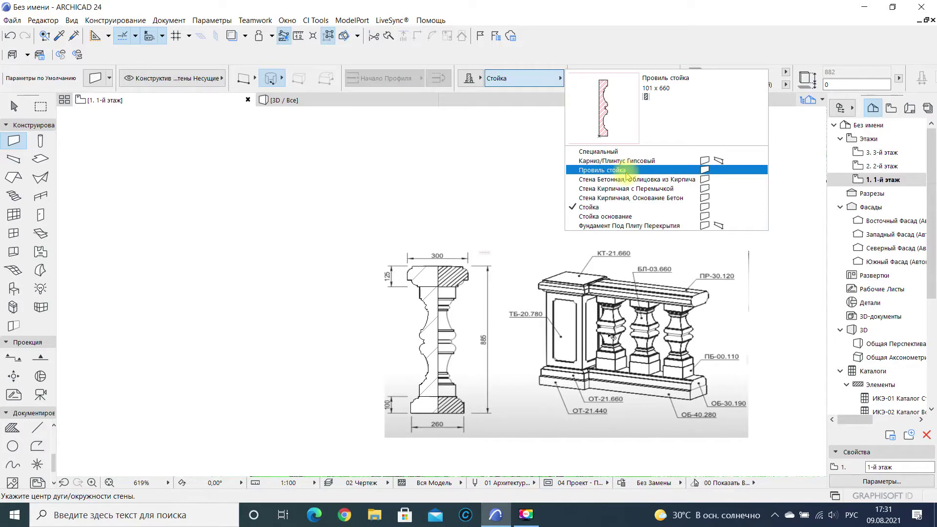
left_click(627, 172)
middle_click_drag(411, 189, 445, 223)
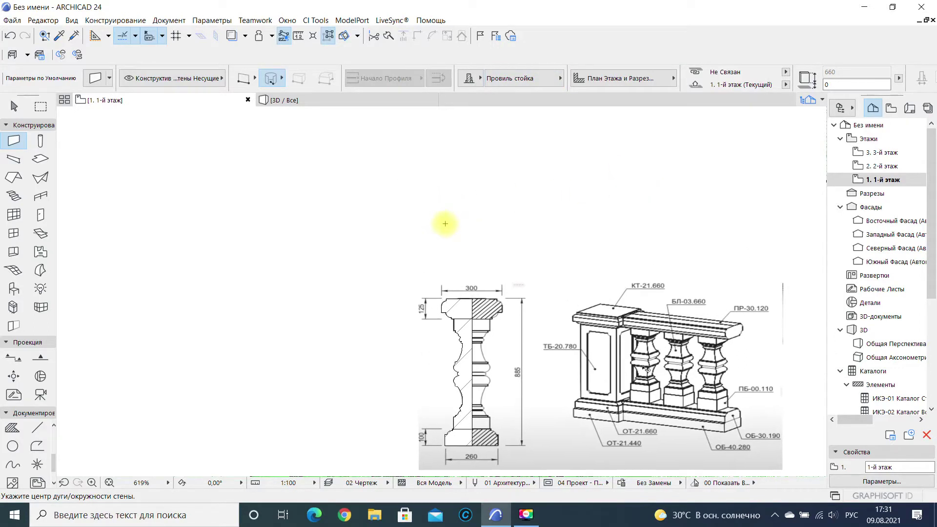
left_click(418, 225)
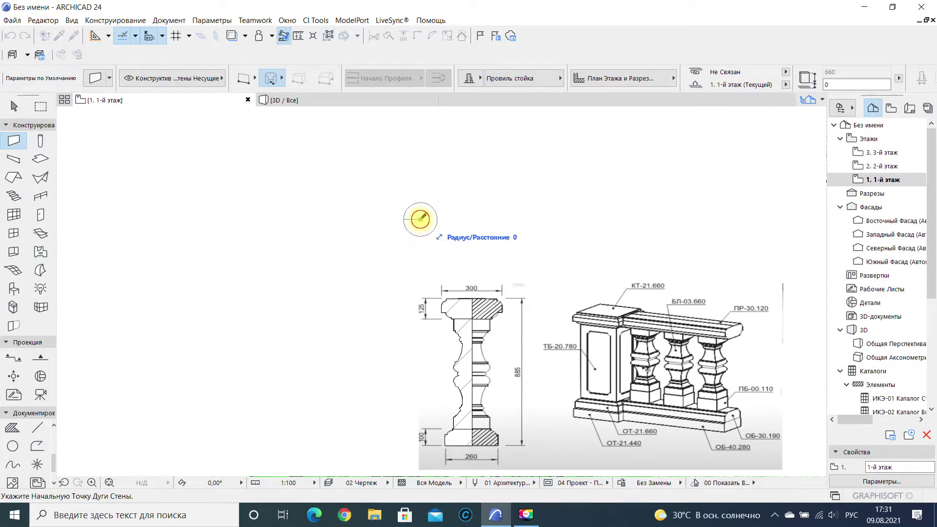
key("Escape")
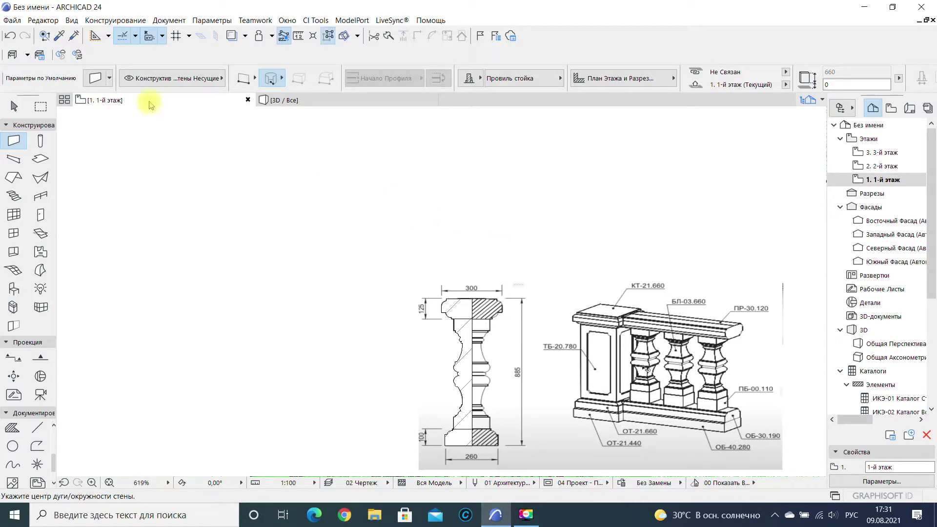
- Draw a closed square chained wall with 1 mm segments above the baluster drawing
left_click(243, 79)
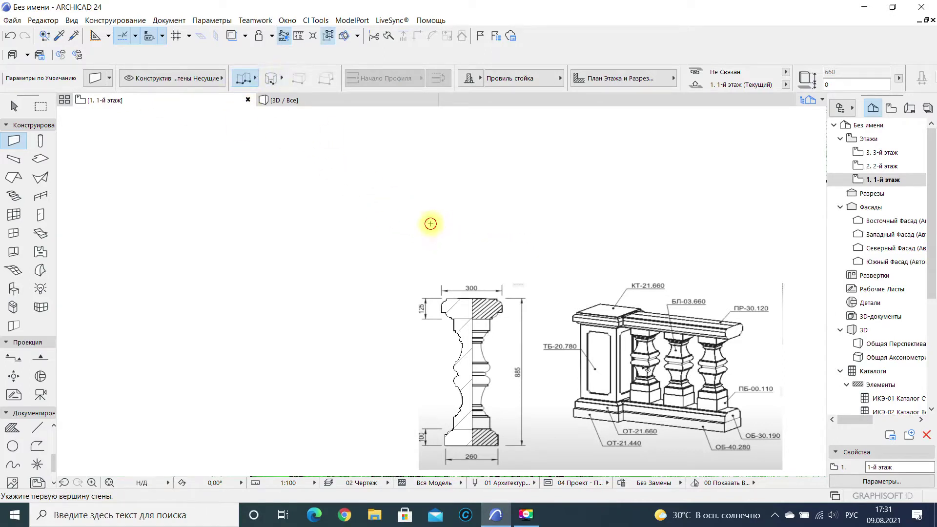
left_click(430, 224)
scroll(453, 220, "up", 2)
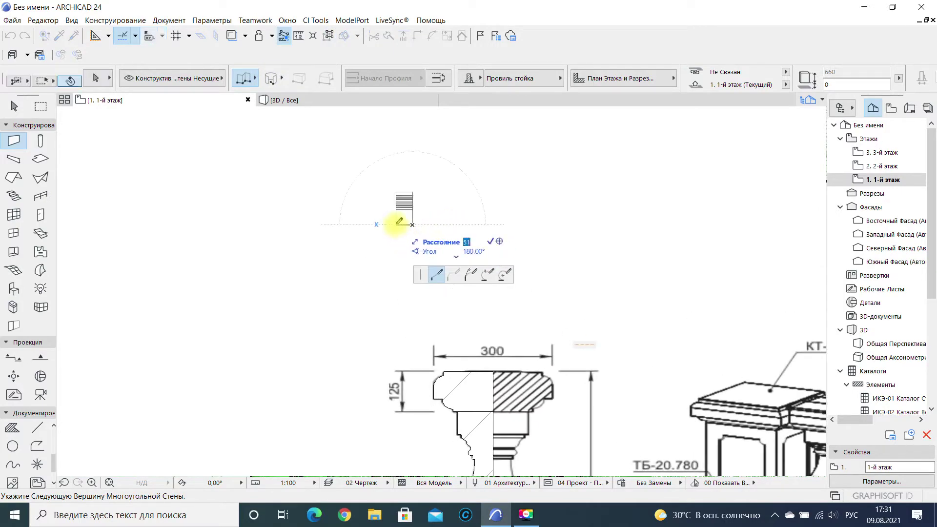
key("Return")
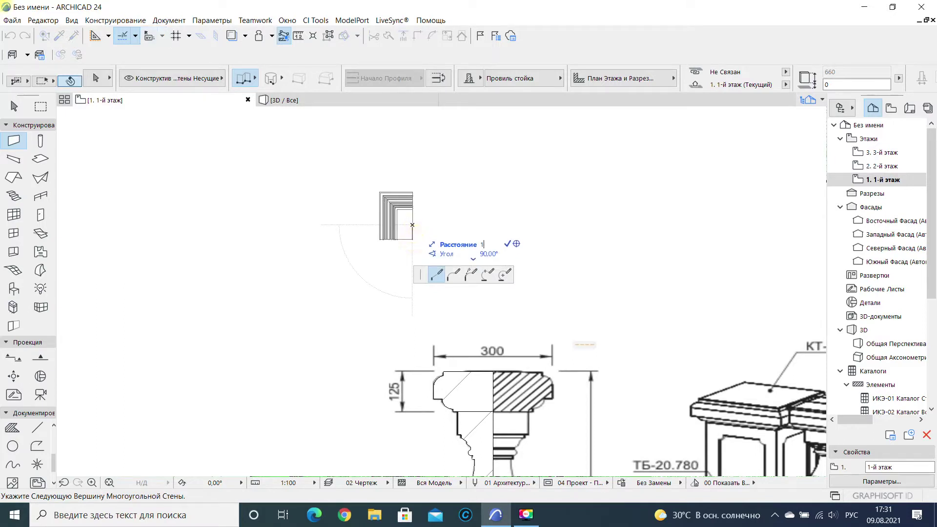
type("1")
key("Return")
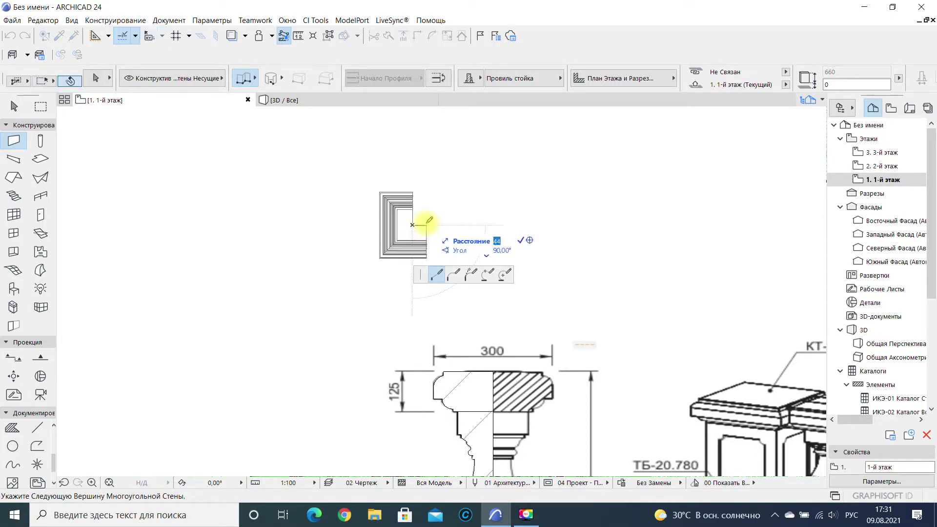
key("Return")
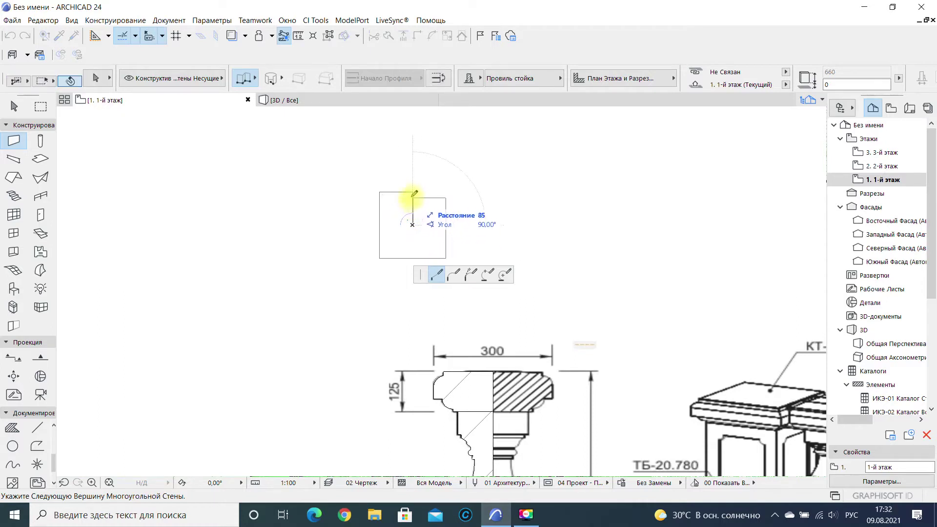
left_click(413, 224)
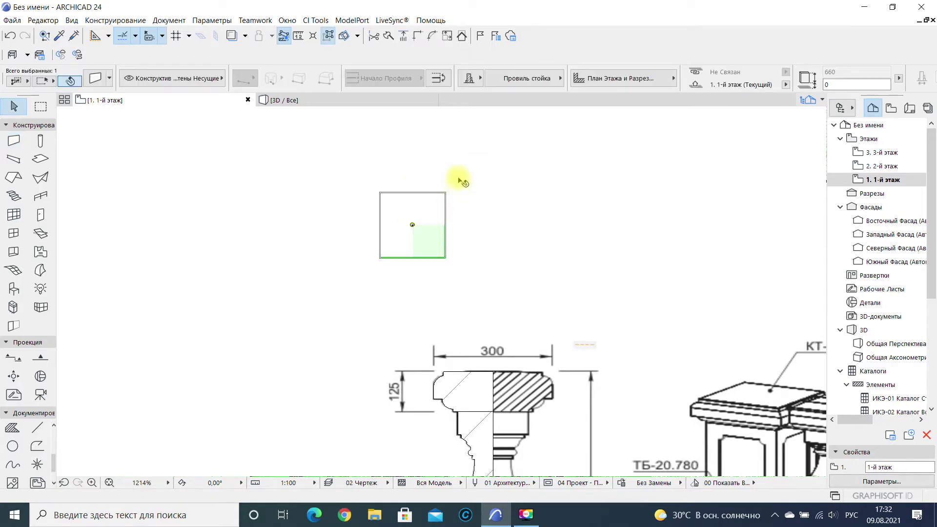
- Inspect the square baluster in the 3D view and return to the "1-й этаж" floor plan
left_click_drag(477, 180, 370, 241, "shift")
left_click(318, 100)
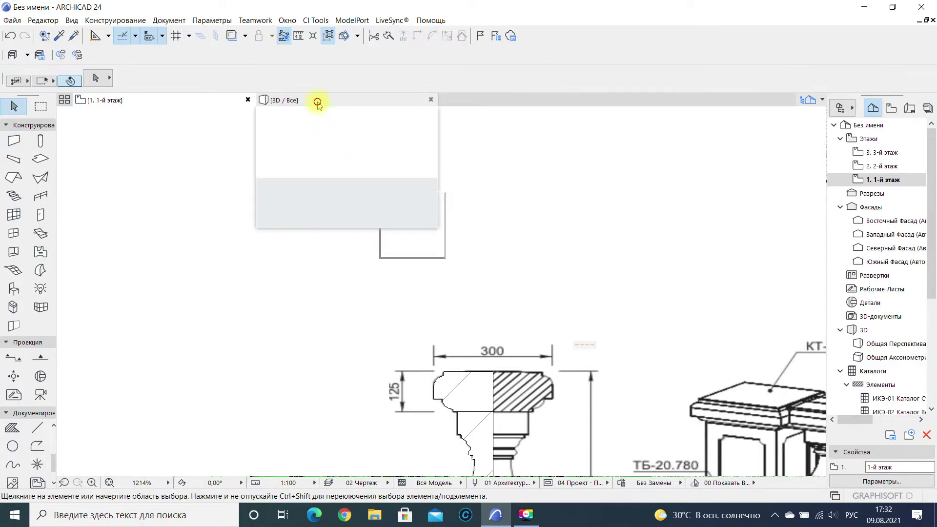
middle_click_drag(328, 323, 448, 310, "shift")
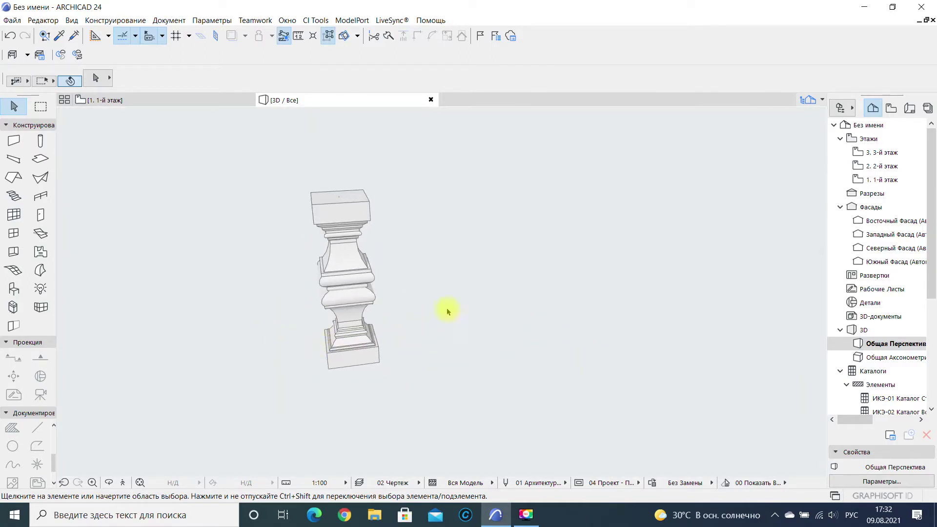
double_click(882, 180)
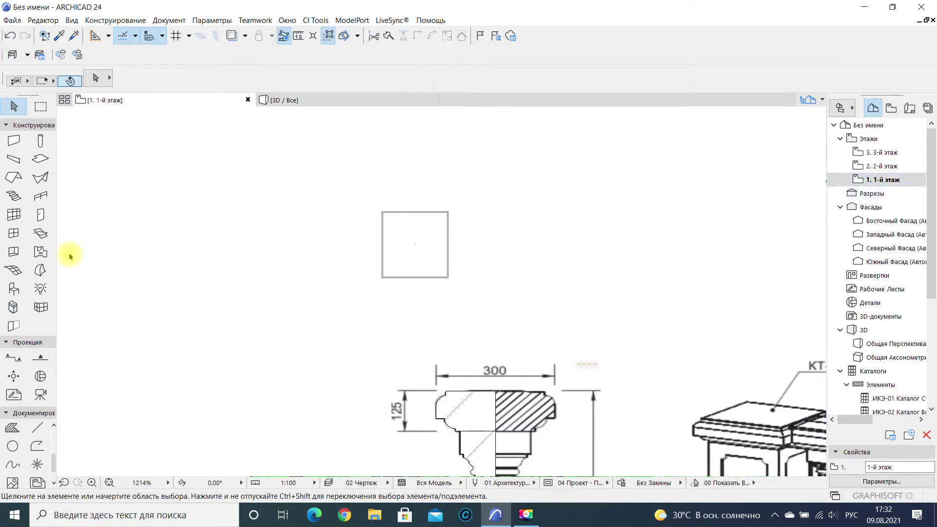
- Draw a full-circle wall with a near-zero radius beside the square baluster to form a round baluster
left_click(16, 142)
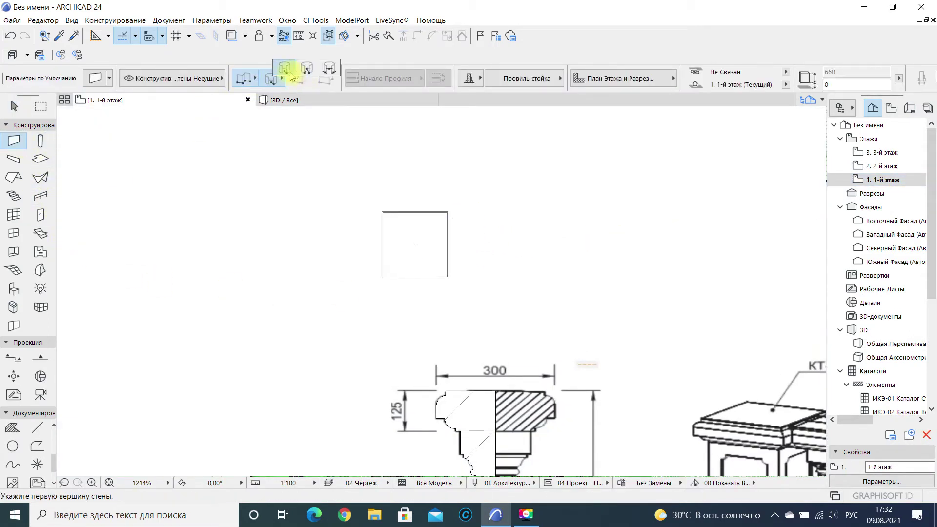
left_click(286, 72)
left_click(503, 229)
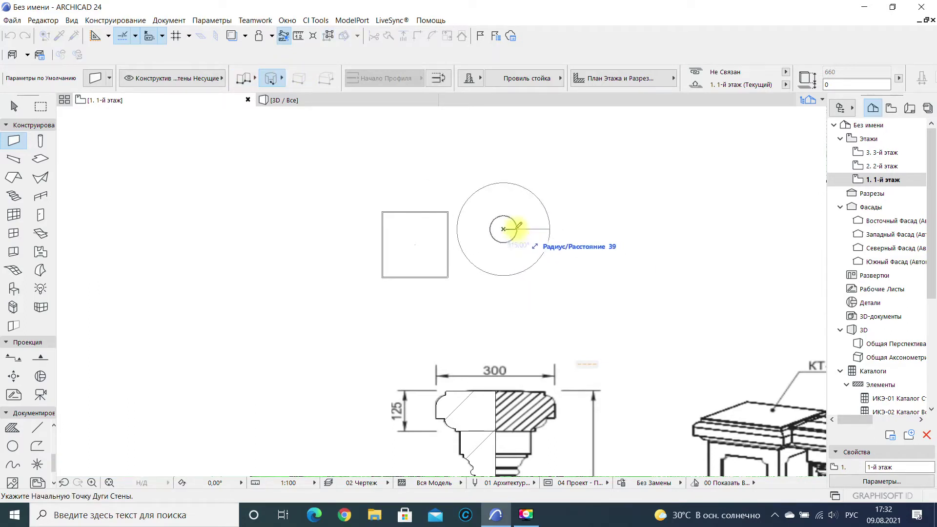
left_click(503, 229)
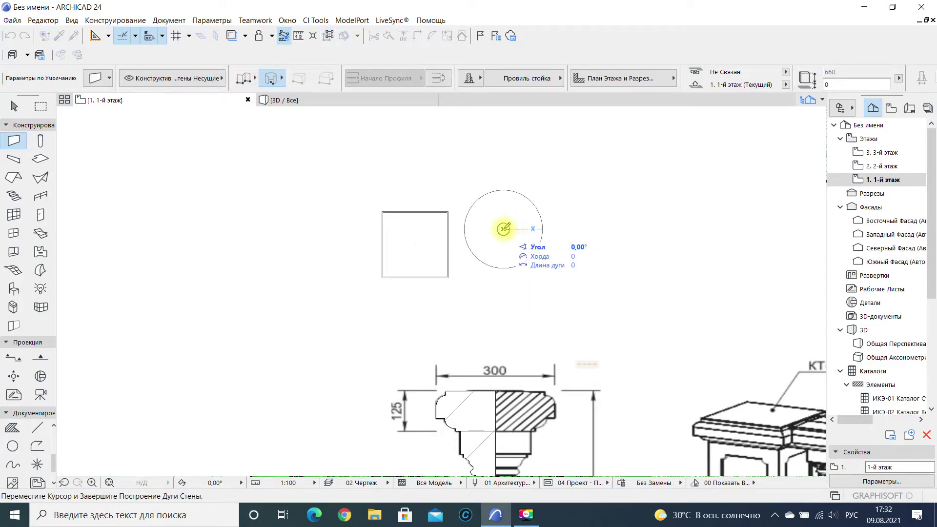
left_click(504, 229)
- Check both balusters in 3D, line up the round one with the square one and return to the first-floor plan
key("F3")
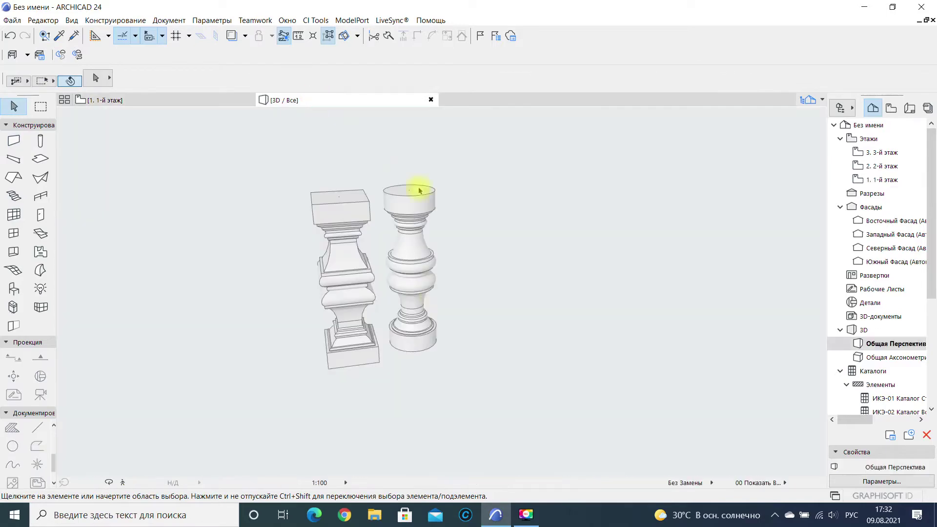
left_click(418, 349)
left_click(418, 349)
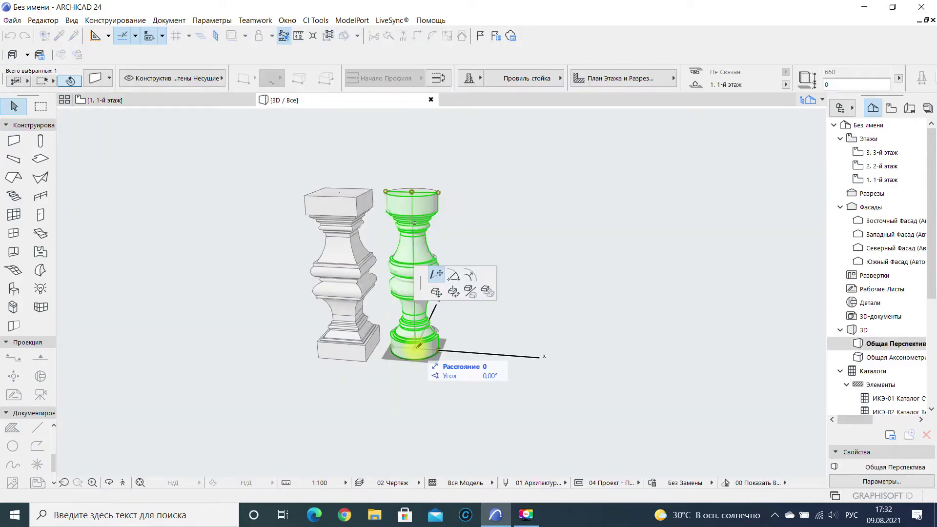
left_click(461, 300)
mouse_move(462, 301)
middle_mouse_down("shift")
mouse_move(446, 320)
mouse_move(279, 345)
mouse_move(290, 270)
mouse_move(509, 306)
mouse_move(418, 247)
mouse_move(479, 296)
middle_mouse_up("shift")
double_click(883, 179)
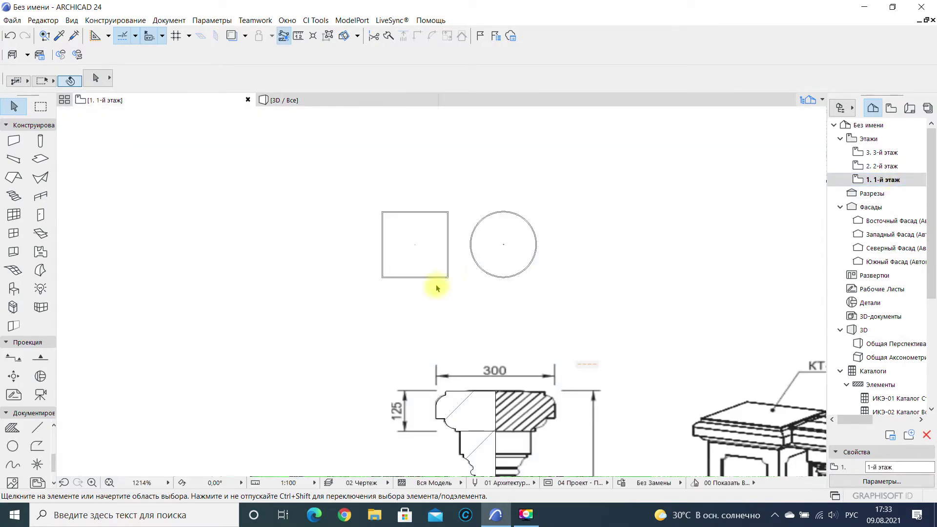
- Copy the cap and base half-profile fills from the traced baluster drawing
middle_click_drag(481, 248, 383, 152)
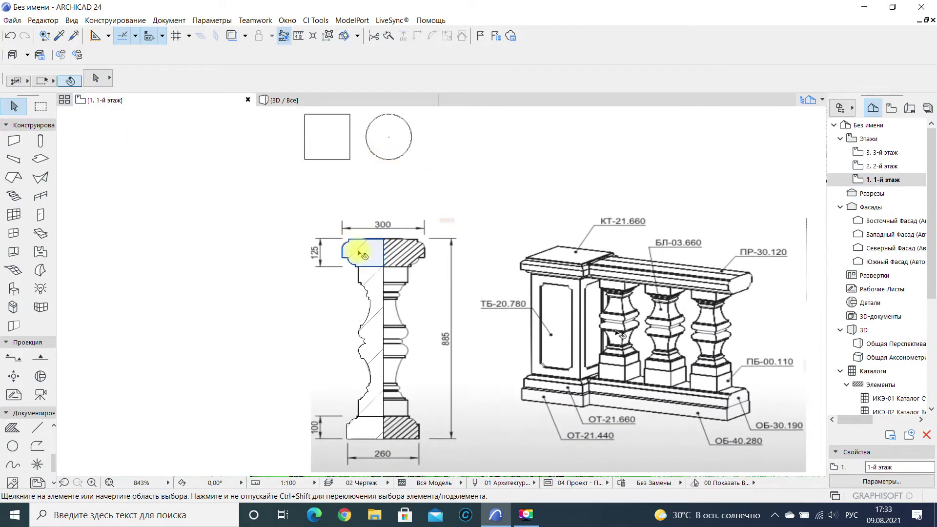
left_click(361, 254)
middle_click_drag(405, 398, 376, 332)
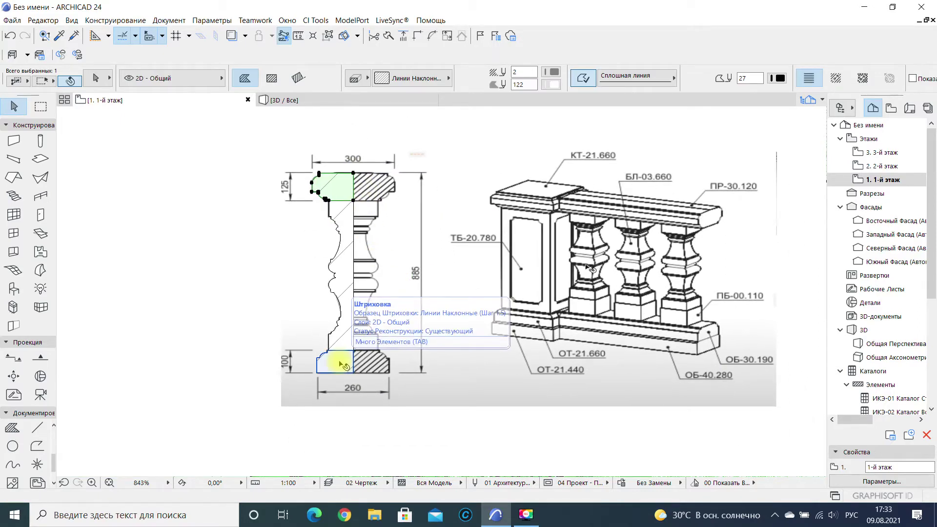
right_click(199, 264)
left_click(229, 64)
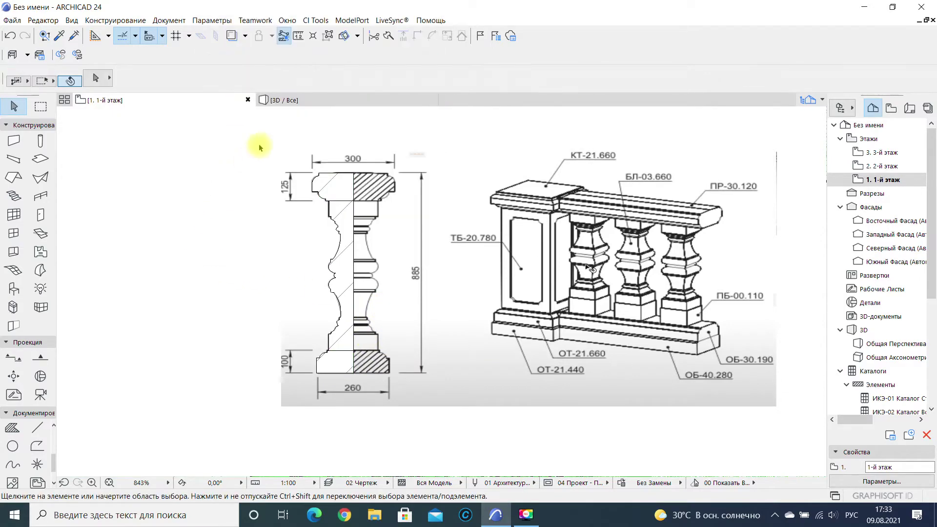
- Create a new complex profile named "Профиль оснований" in the Profile Manager
left_click(130, 22)
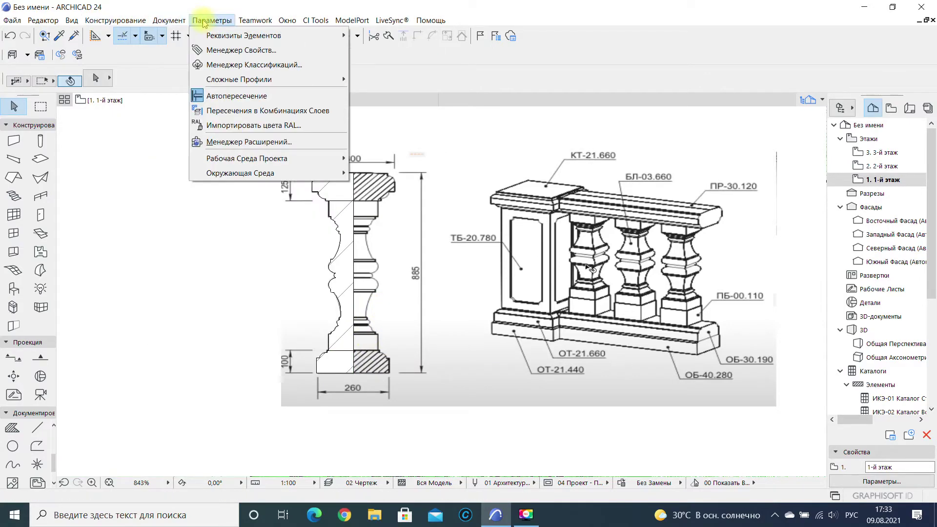
mouse_move(312, 35)
left_click(408, 139)
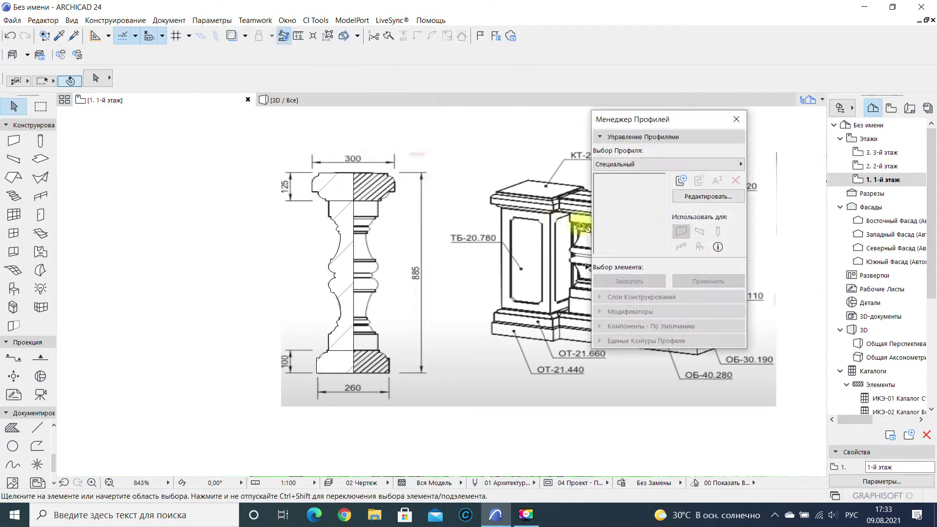
left_click(701, 200)
left_click(683, 181)
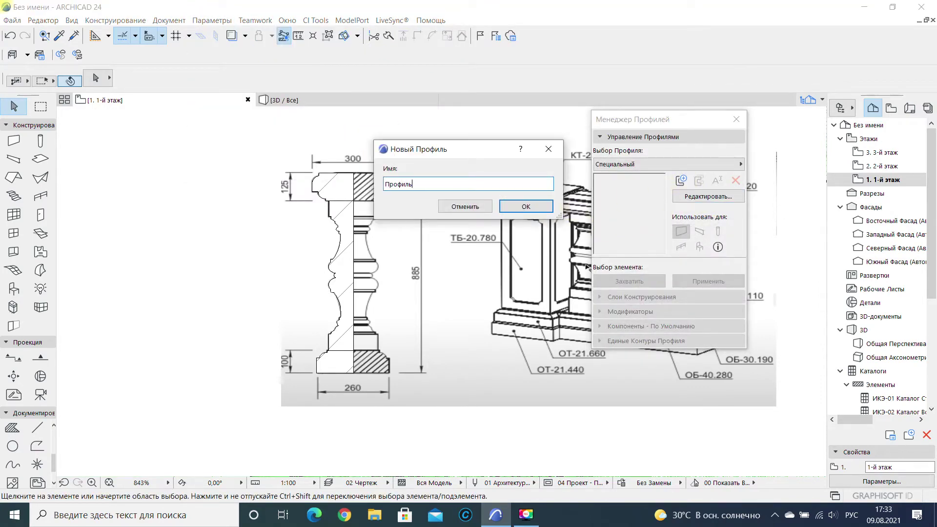
left_click(520, 209)
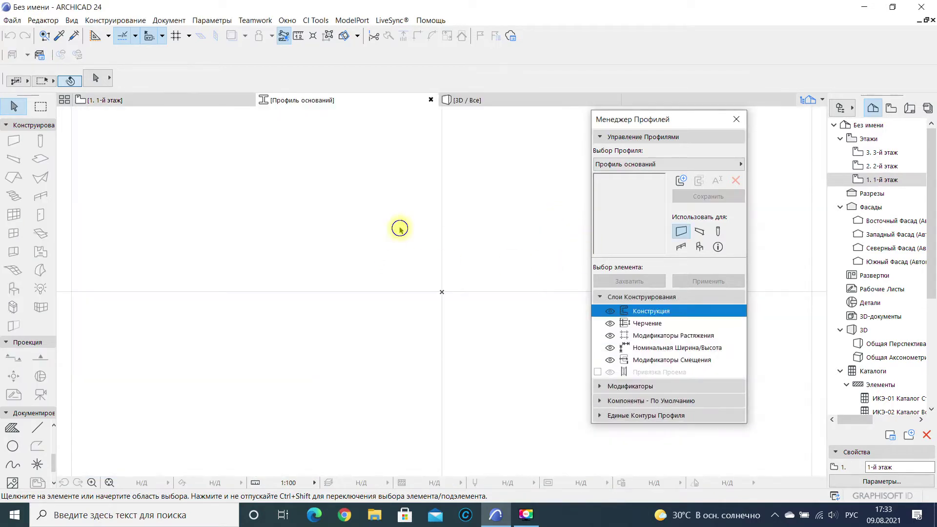
- Paste the copied cap and base fills at the centre of the current view, keeping the current zoom
right_click(400, 229)
left_click(430, 238)
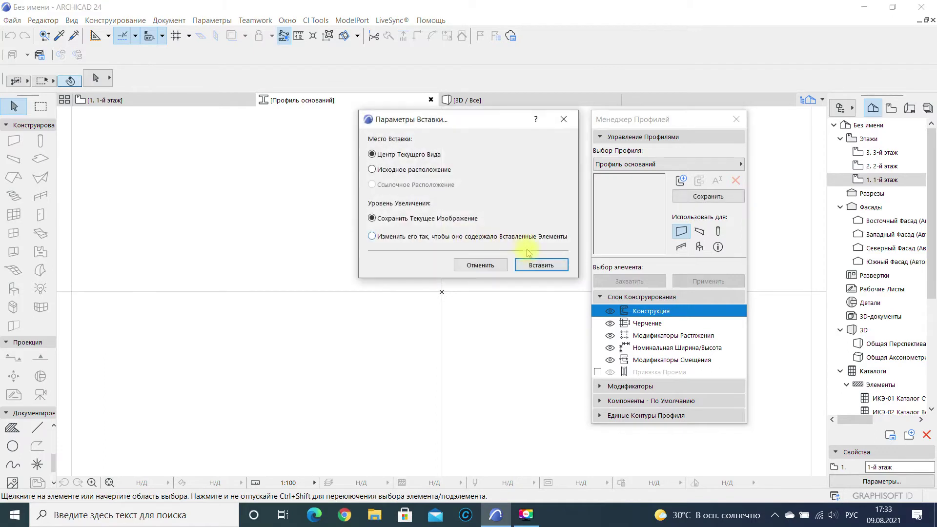
left_click(531, 264)
- Move both pasted fills together so the base fill's lower inner corner sits on the profile origin
left_click_drag(487, 182, 364, 417)
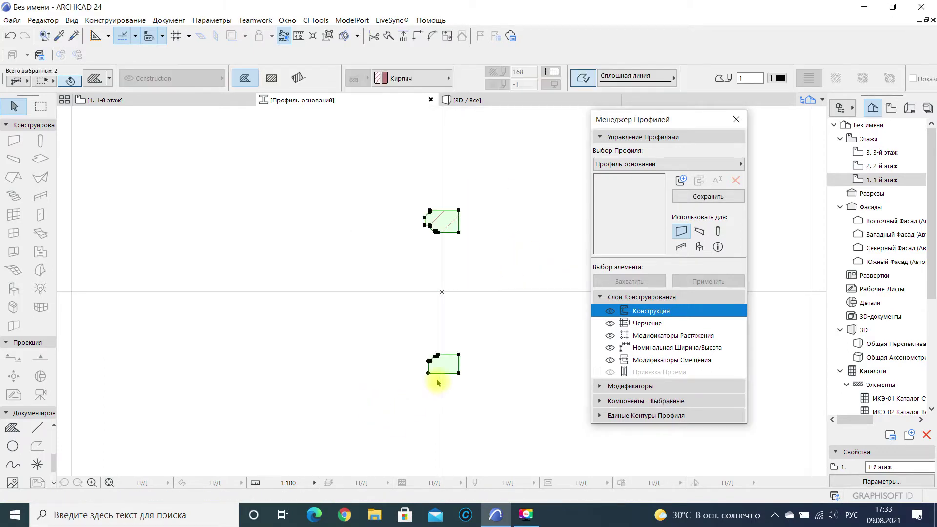
left_click(459, 374)
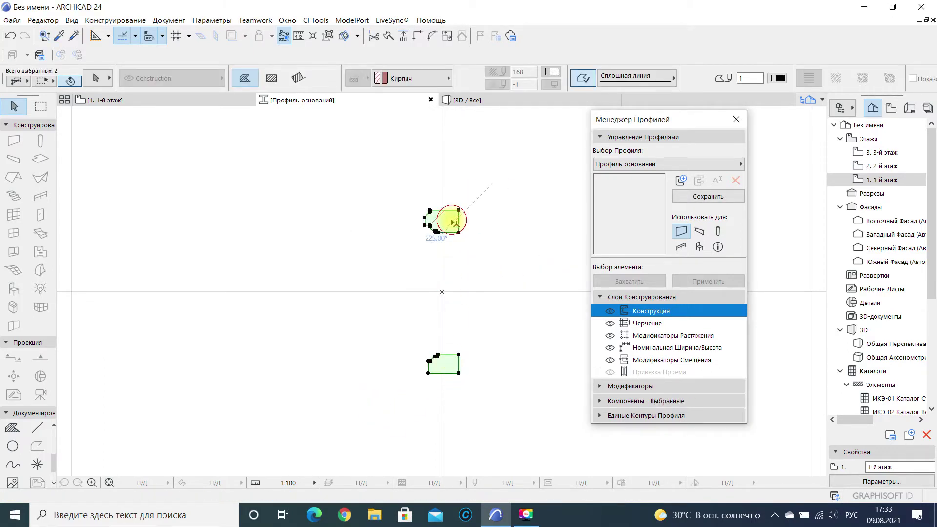
left_click(459, 373)
left_click(437, 292)
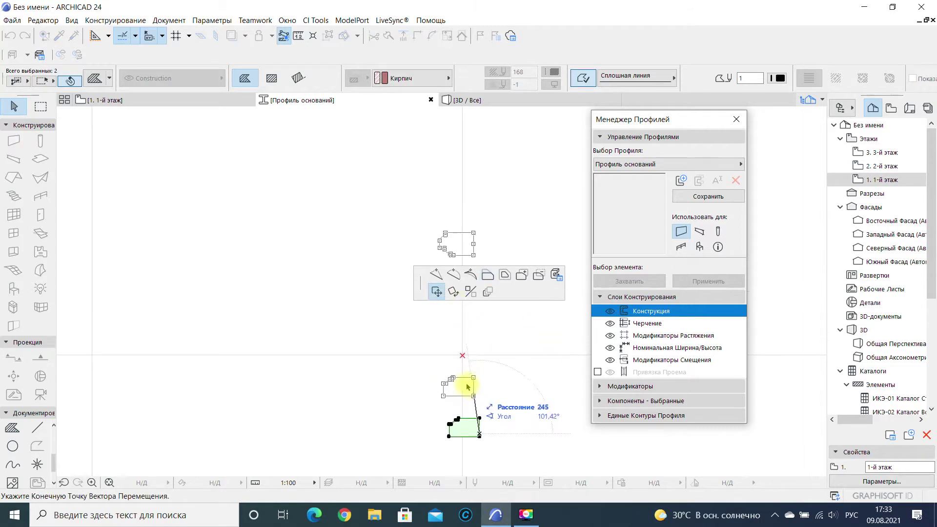
left_click(465, 360)
left_click(463, 360)
scroll(464, 360, "up", 3)
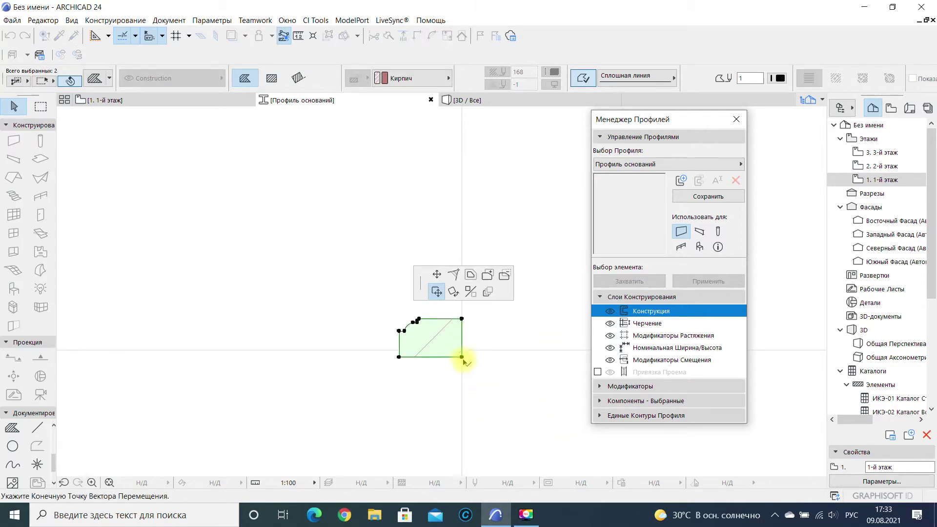
left_click(462, 351)
scroll(464, 348, "down", 5)
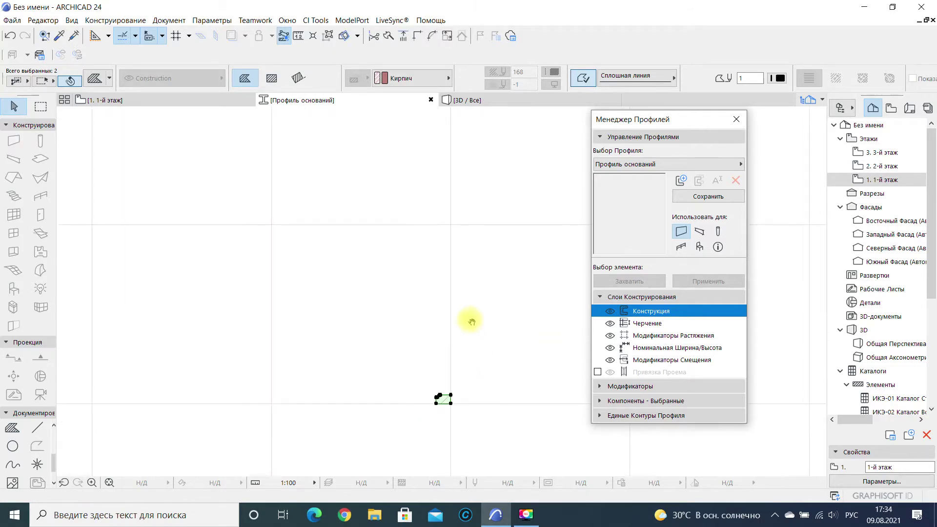
- Mirror a copy of both half-fills about their vertical inner edge to complete the cap and base sections
scroll(429, 312, "up", 4)
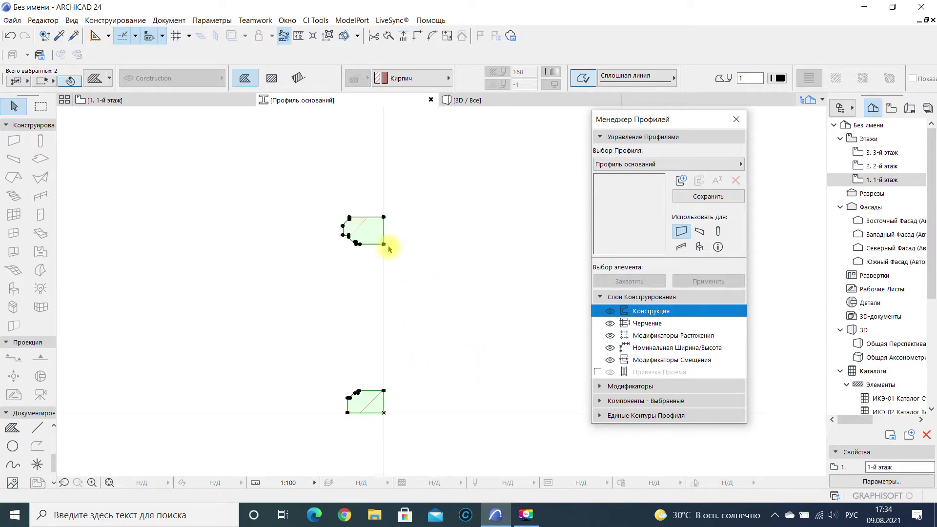
left_click(384, 244)
left_click(471, 291)
middle_click_drag(399, 297, 356, 308)
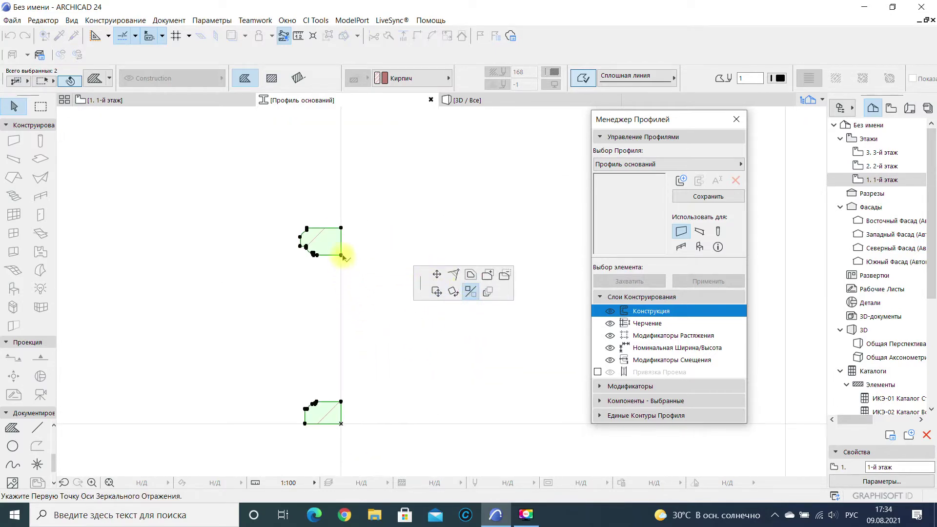
left_click(341, 255)
left_click(341, 424)
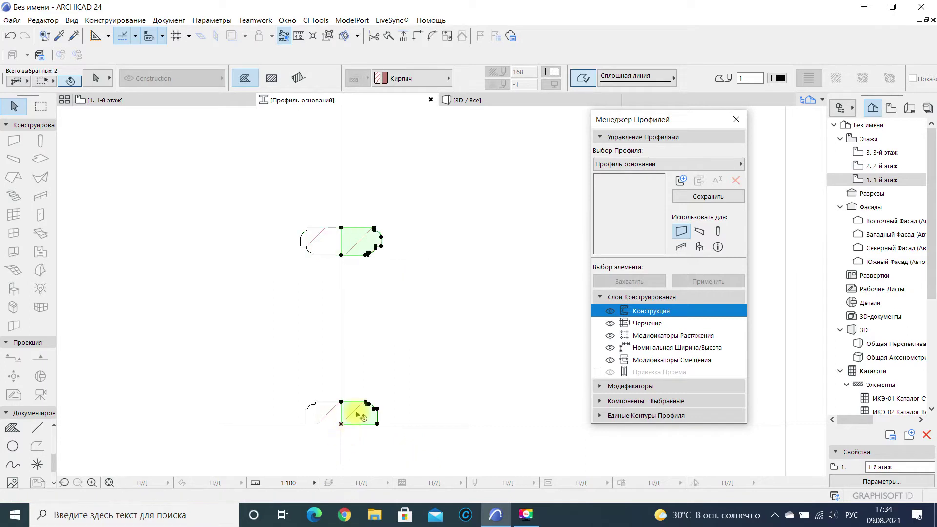
key("Escape")
- Save the completed cap and base profile and close the Profile Manager
middle_click_drag(360, 419, 335, 363)
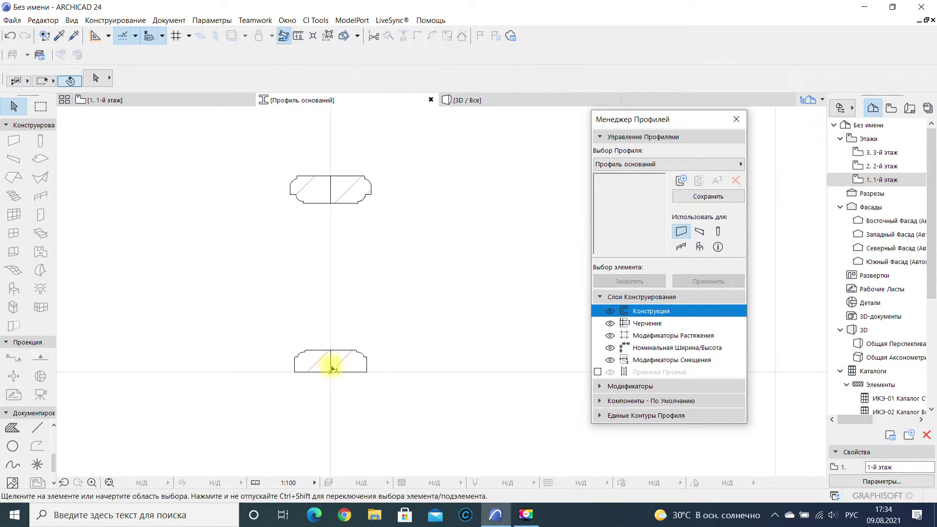
left_click(332, 370)
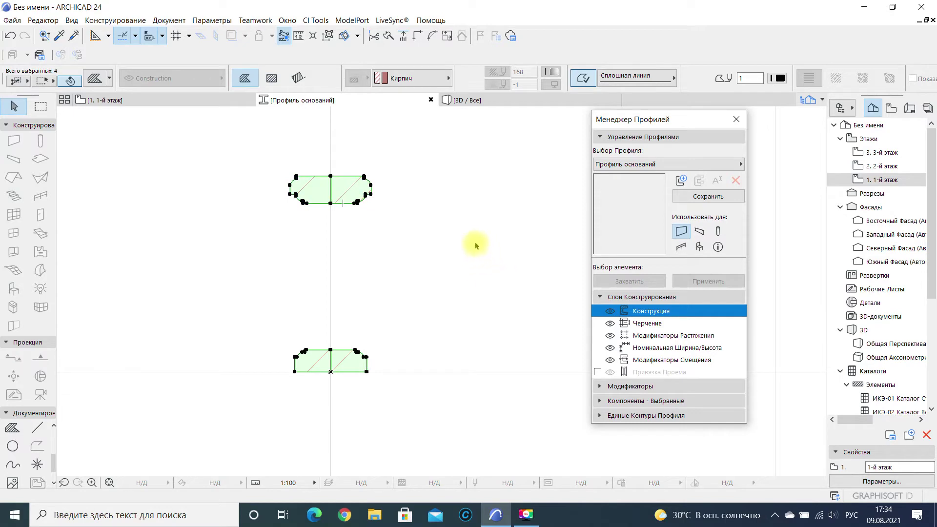
left_click(697, 198)
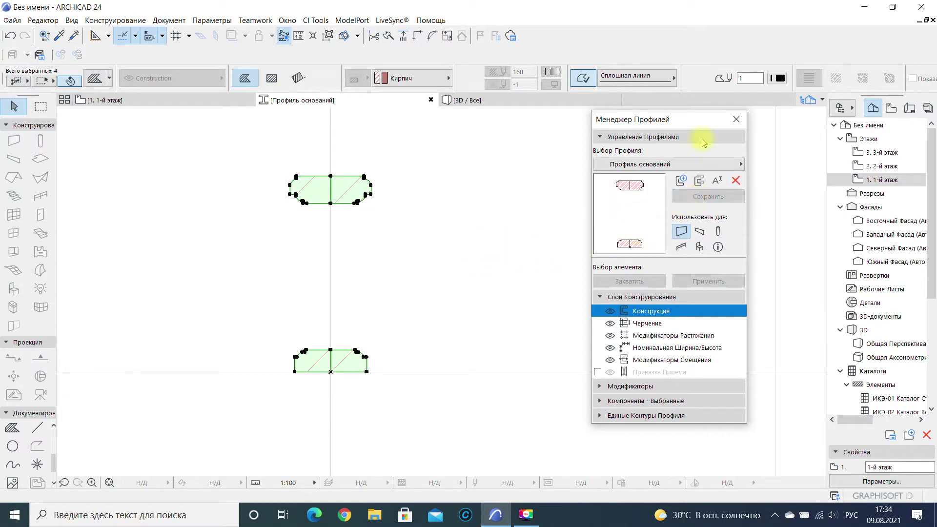
left_click(737, 120)
- Draw a straight horizontal wall above the two balusters using the "Профиль оснований" profile
scroll(396, 242, "down", 2)
scroll(368, 300, "up", 3)
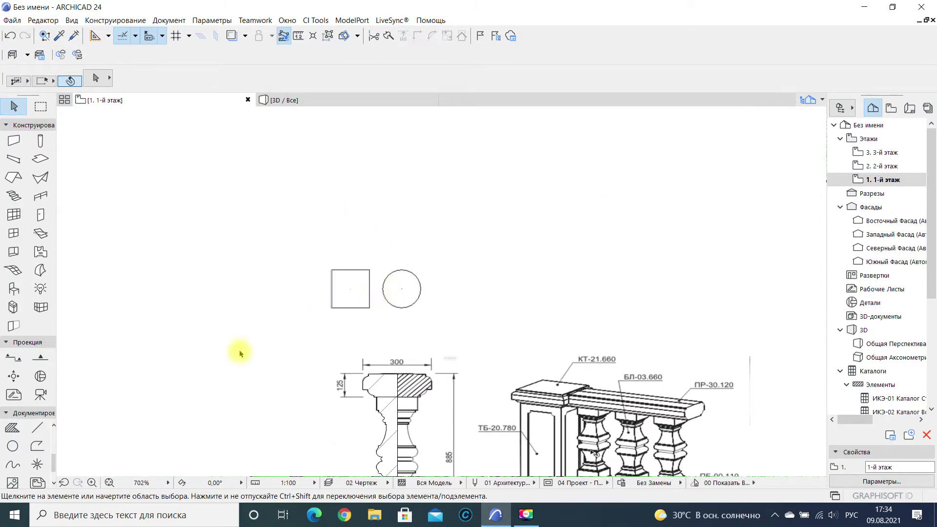
left_click(14, 142)
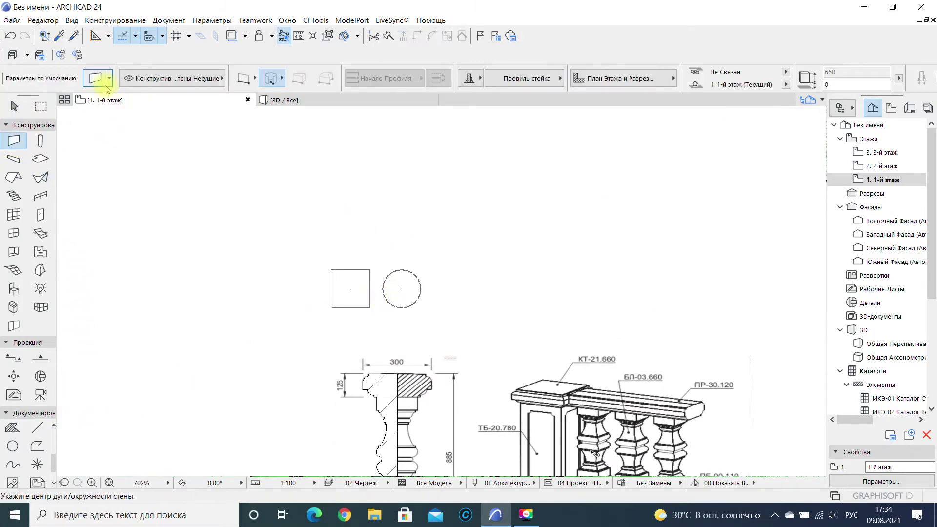
left_click(509, 81)
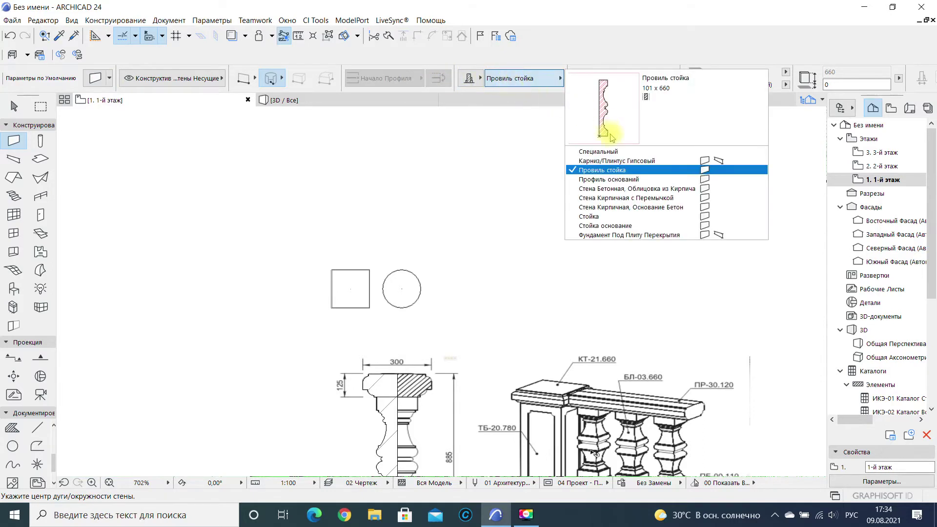
left_click(633, 179)
left_click(323, 213)
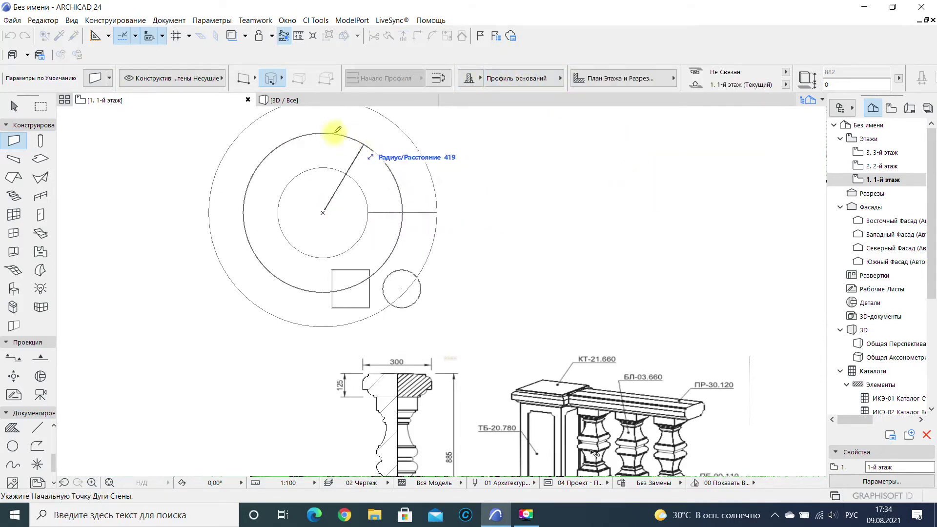
left_click(250, 84)
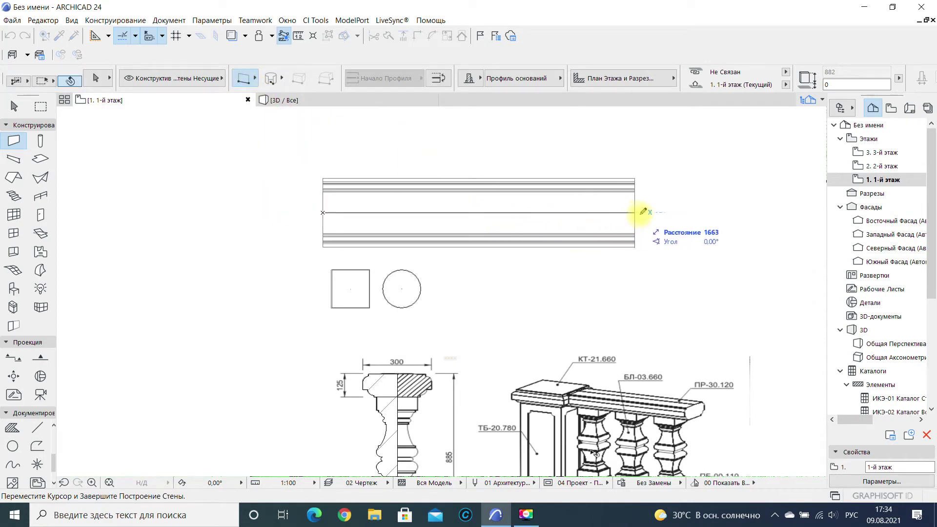
left_click(701, 212)
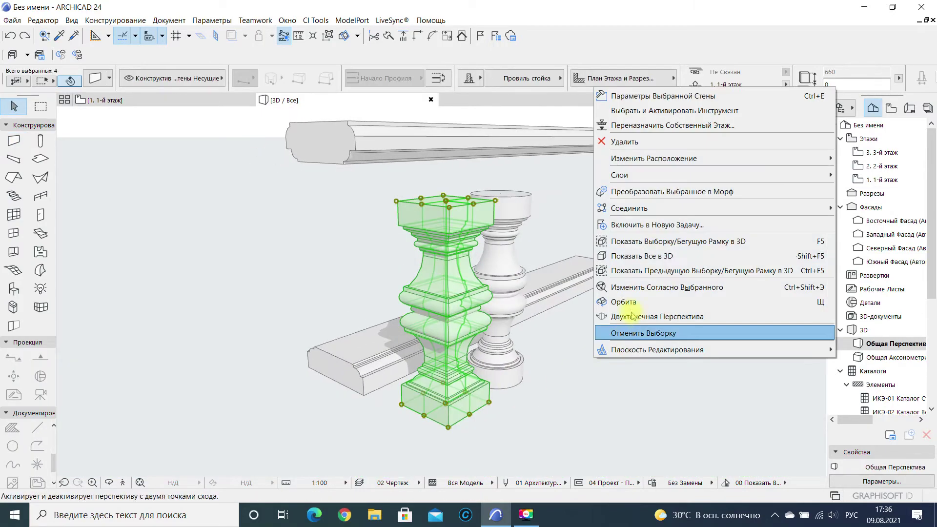
- Convert the square baluster's four walls into morphs and unite them into a single body
left_click(634, 192)
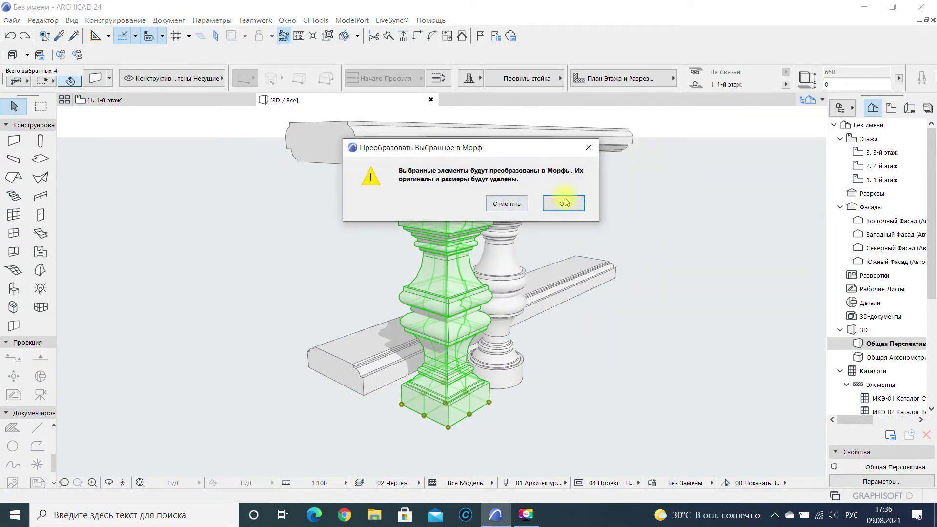
left_click(561, 201)
middle_click_drag(446, 361, 586, 329, "shift")
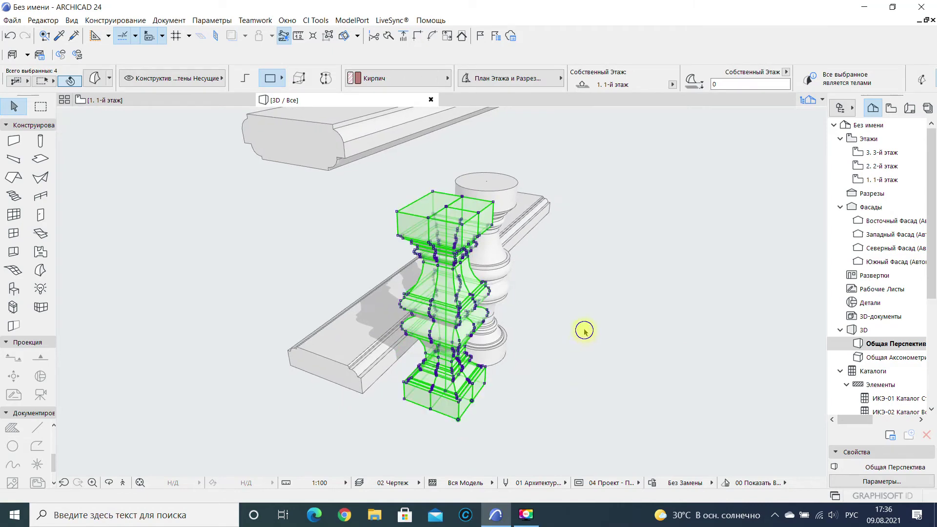
right_click(586, 329)
mouse_move(800, 163)
left_click(847, 163)
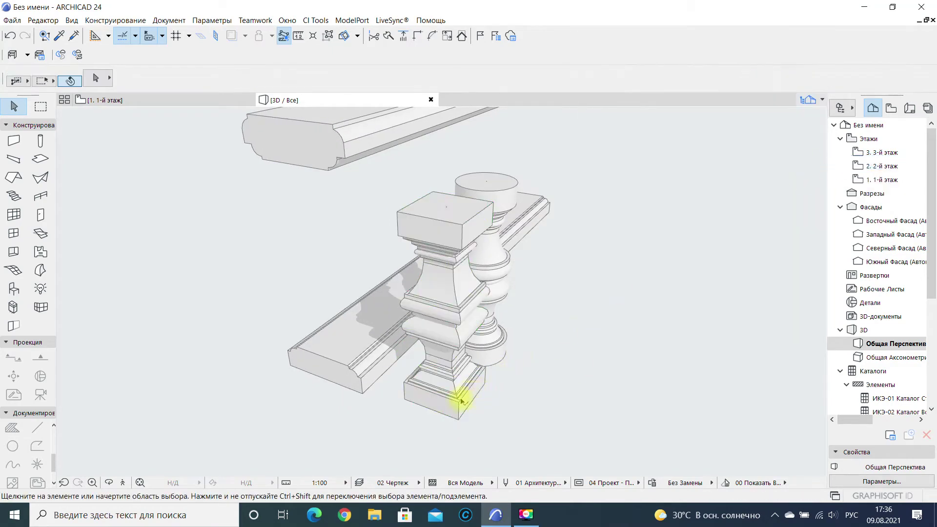
- Move the square baluster onto the near end of the base, beneath the handrail
left_click(444, 403)
left_click(440, 410)
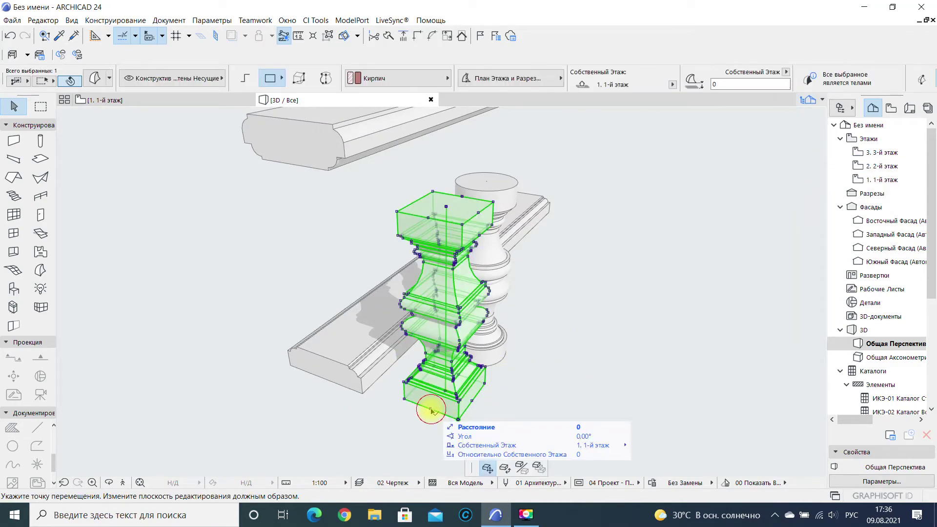
left_click(330, 382)
left_click(335, 369)
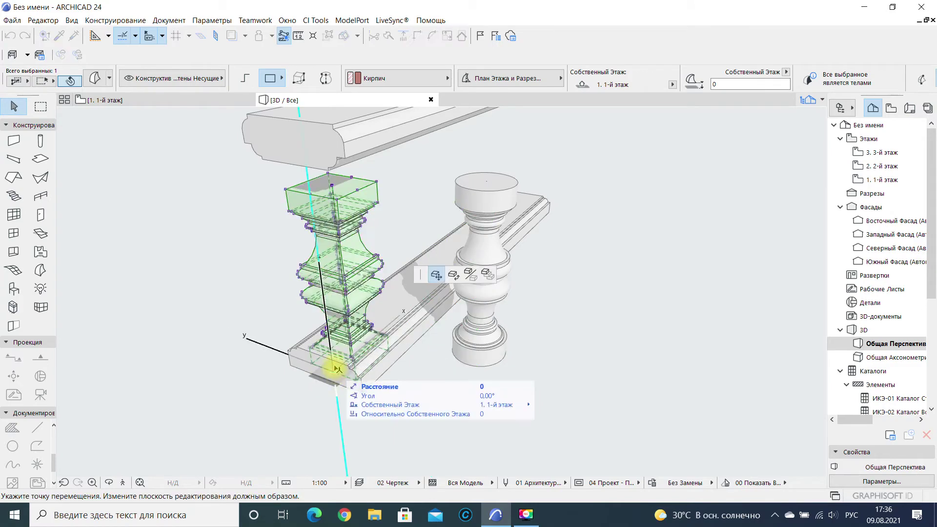
left_click(301, 351)
middle_click_drag(353, 362, 430, 309, "shift")
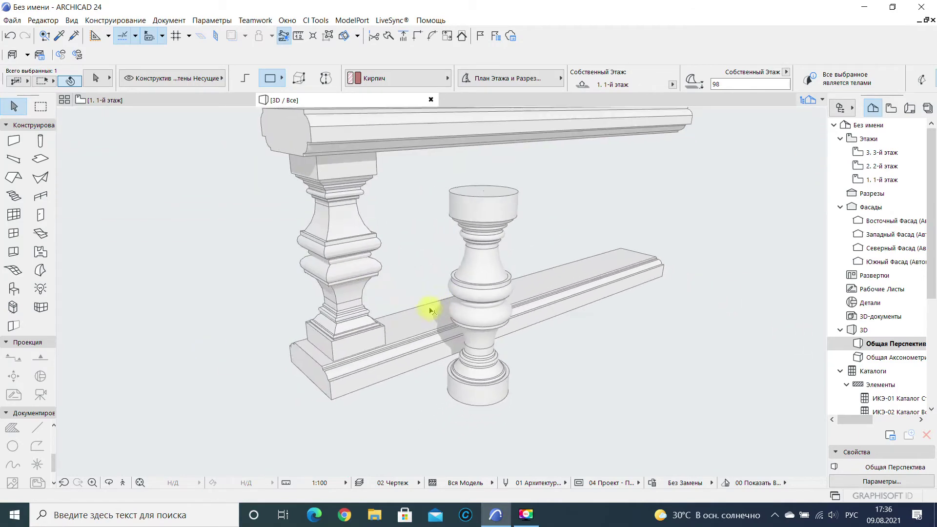
- Multiply the square baluster along the base to its far end, using offset distribution with a 500 mm interval
left_click(346, 344)
left_click(479, 272)
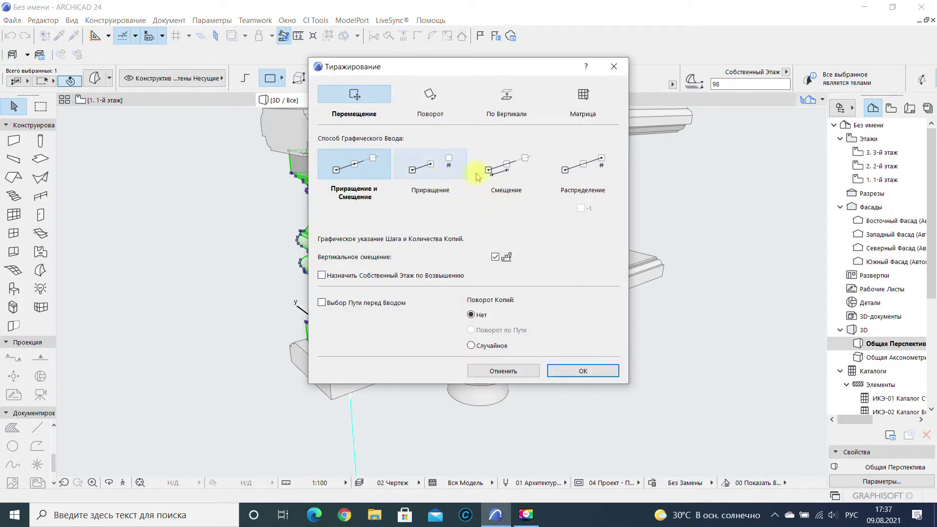
left_click(493, 166)
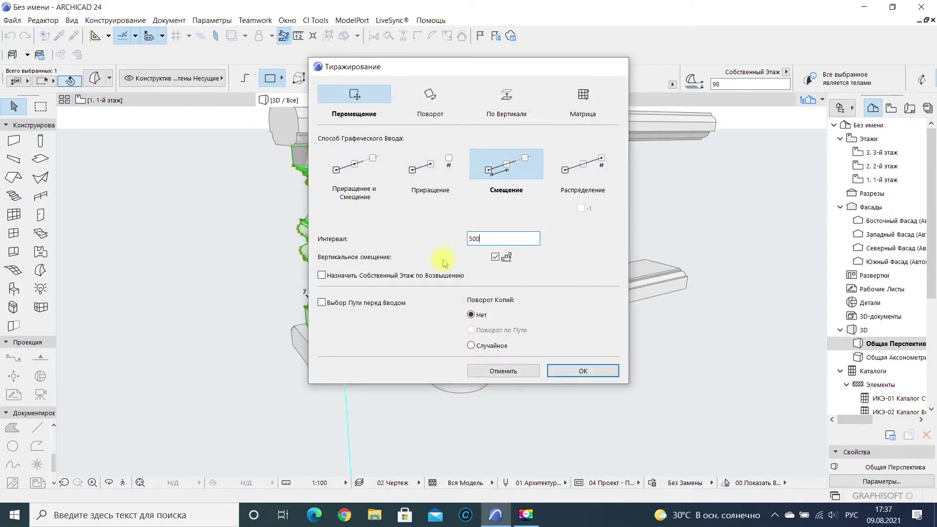
type("500")
key("Return")
left_click(367, 327)
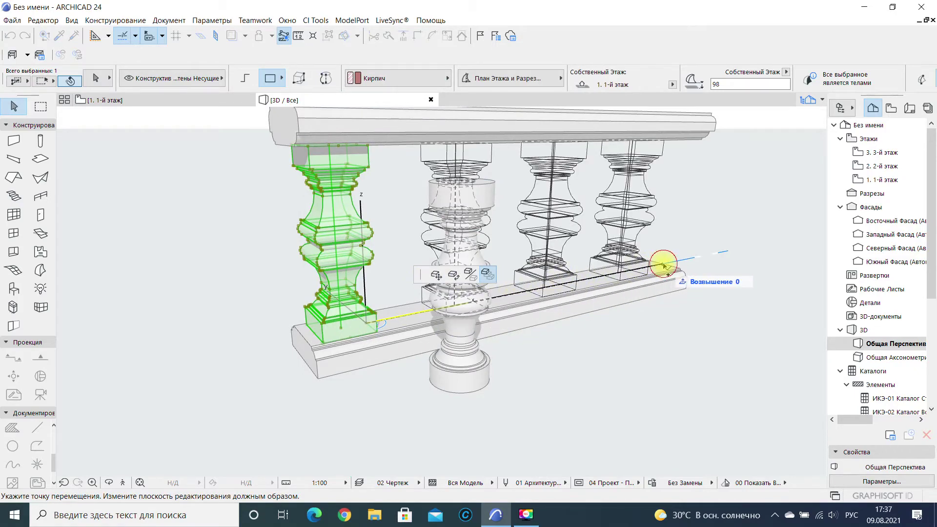
left_click(664, 264)
left_click(607, 320)
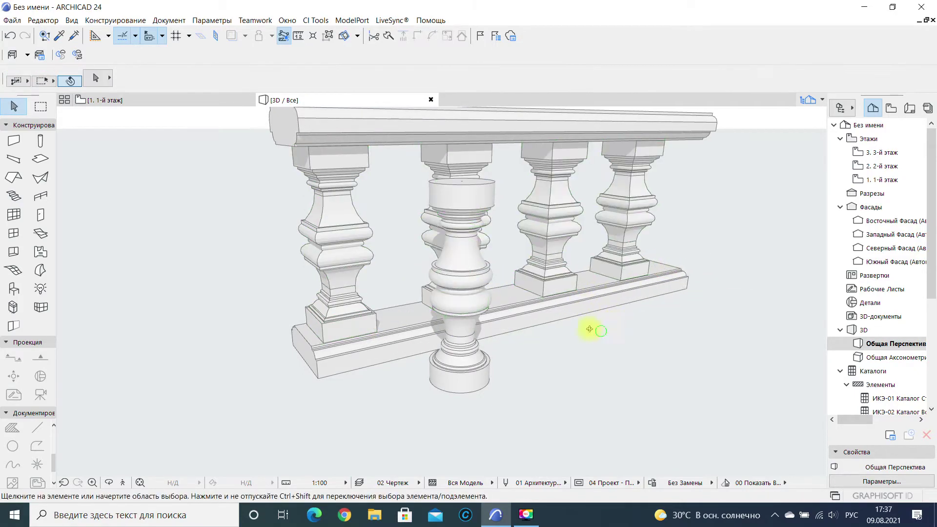
- Move the round baluster about 1256 mm away from the square-baluster balustrade
middle_click_drag(590, 328, 752, 343, "shift")
left_click(447, 374)
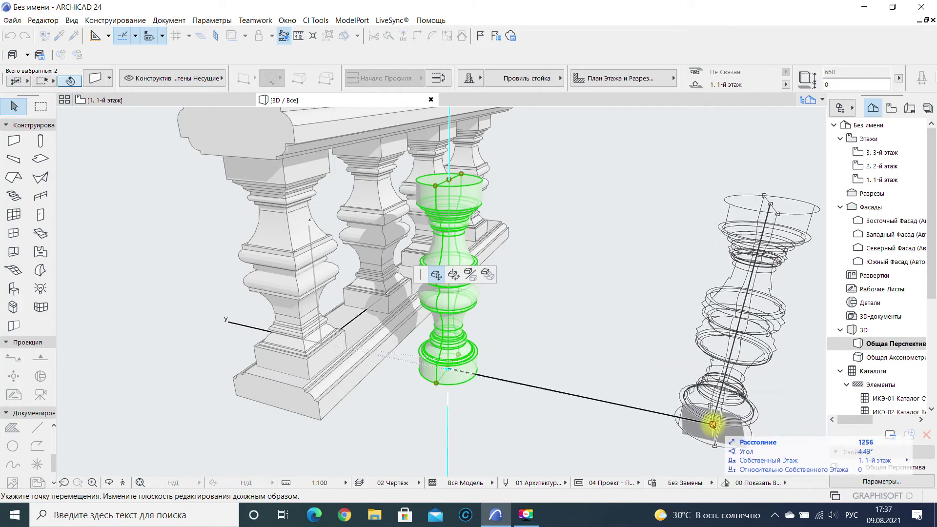
left_click(713, 425)
middle_click_drag(601, 339, 570, 335)
scroll(490, 322, "down", 2)
key("Escape")
scroll(464, 335, "up", 2)
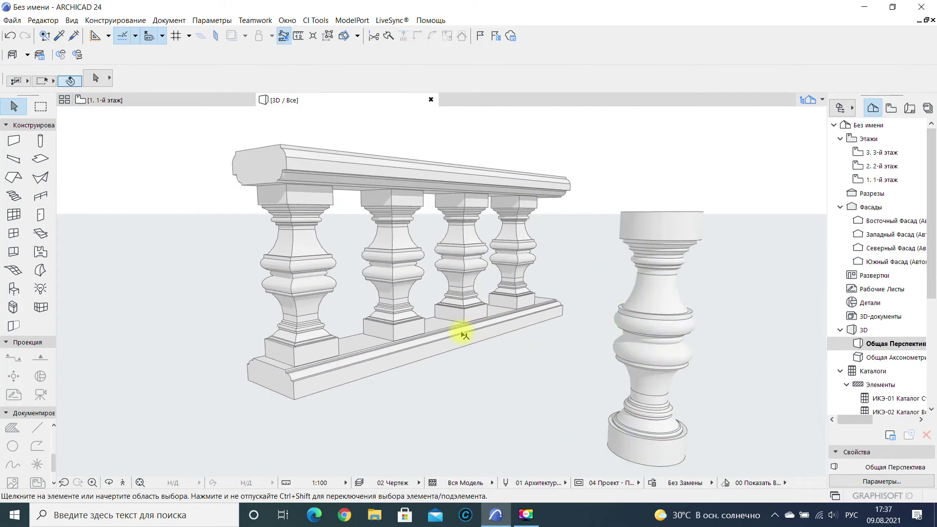
- Place a copy of the handrail and base walls together beyond the round baluster, clear of the first balustrade
middle_click_drag(465, 334, 526, 299, "shift")
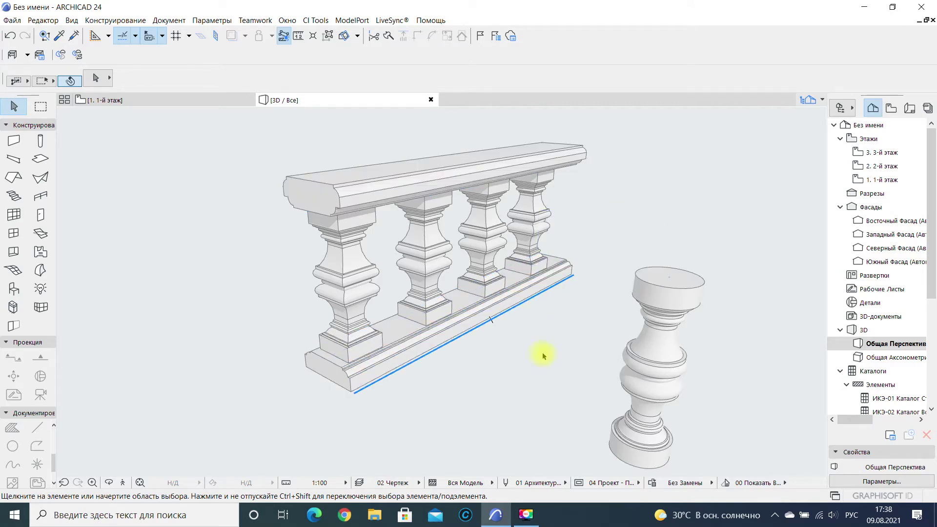
scroll(594, 360, "down", 2)
scroll(437, 336, "down", 1)
left_click(437, 336)
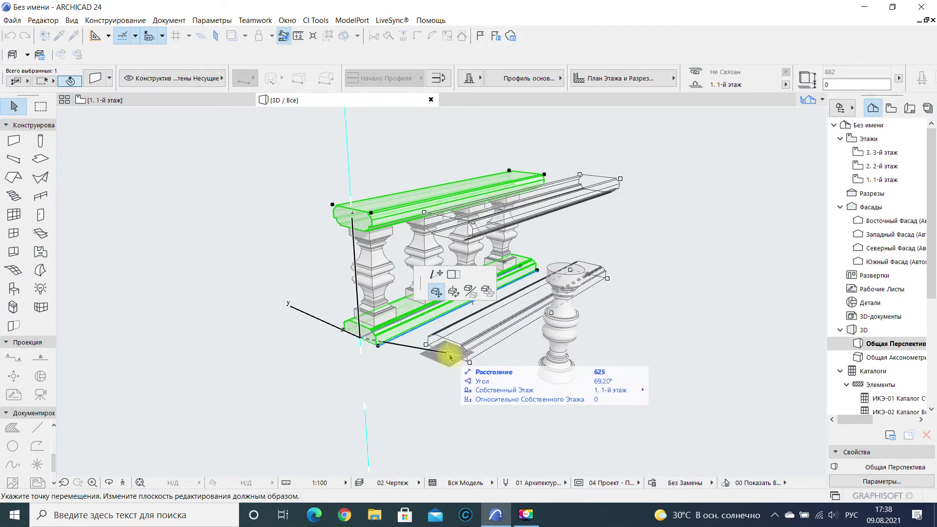
scroll(454, 358, "down", 2)
left_click(614, 437, "ctrl")
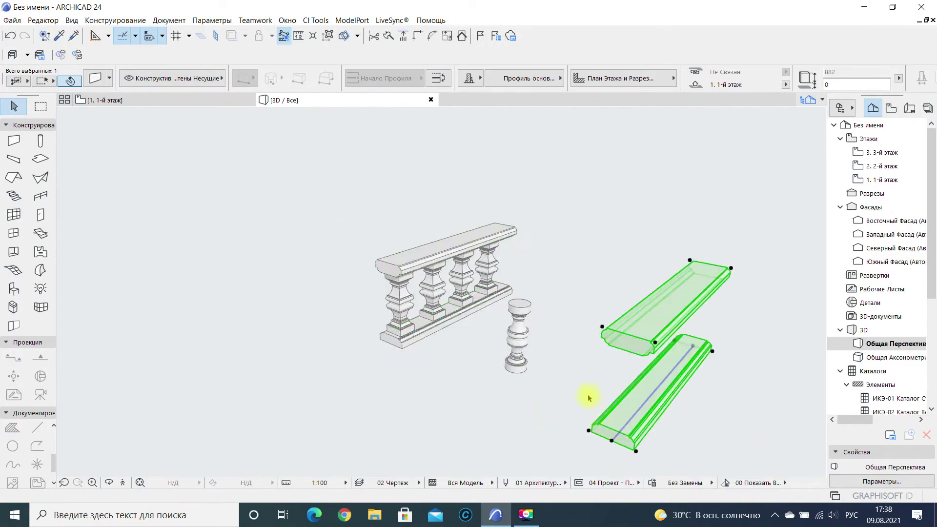
middle_click_drag(588, 397, 458, 335)
left_click(459, 335)
- Move the round baluster onto the near end of the copied base
left_click(437, 323)
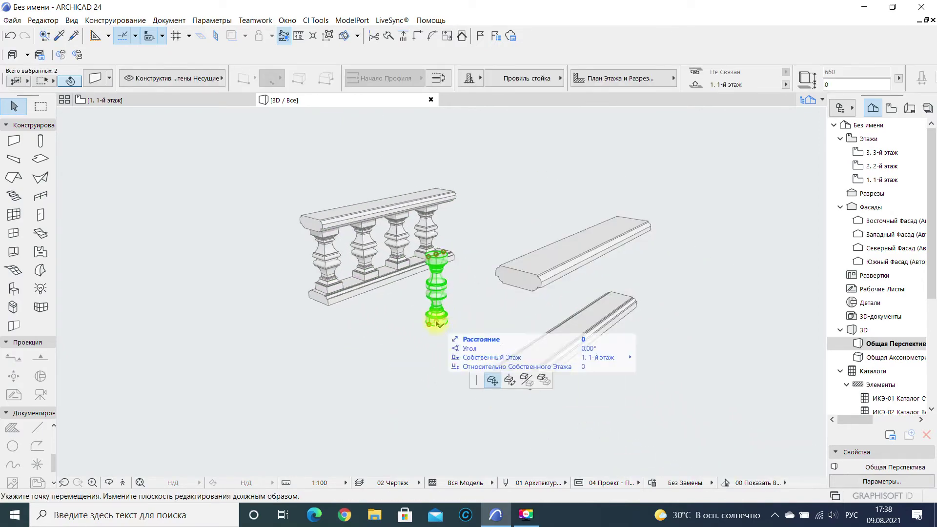
middle_click_drag(509, 350, 485, 351)
left_click(466, 358)
middle_click_drag(531, 270, 405, 354, "shift")
- Shift the round baluster inward from the end of the copied base so it stands fully on it under the handrail
left_click(456, 355)
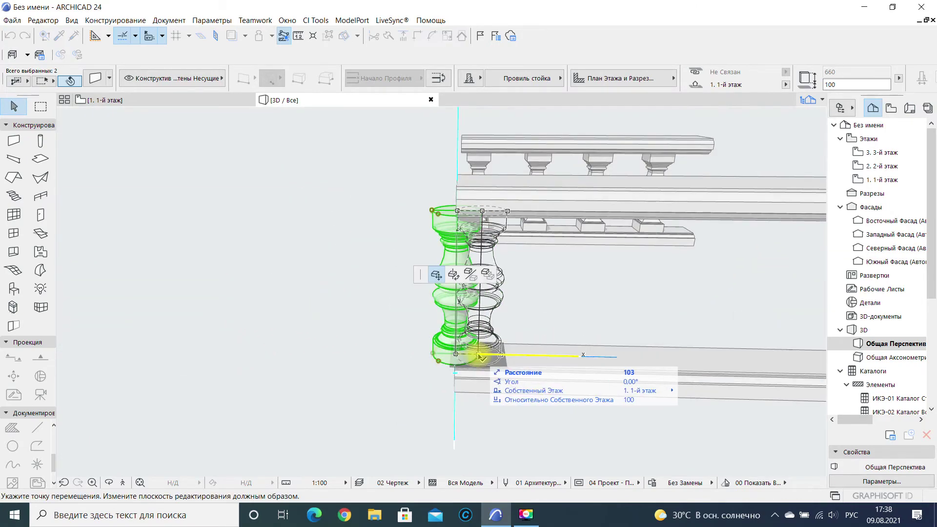
left_click(479, 356)
left_click(478, 356)
left_click(503, 356)
middle_click_drag(502, 356, 366, 328, "shift")
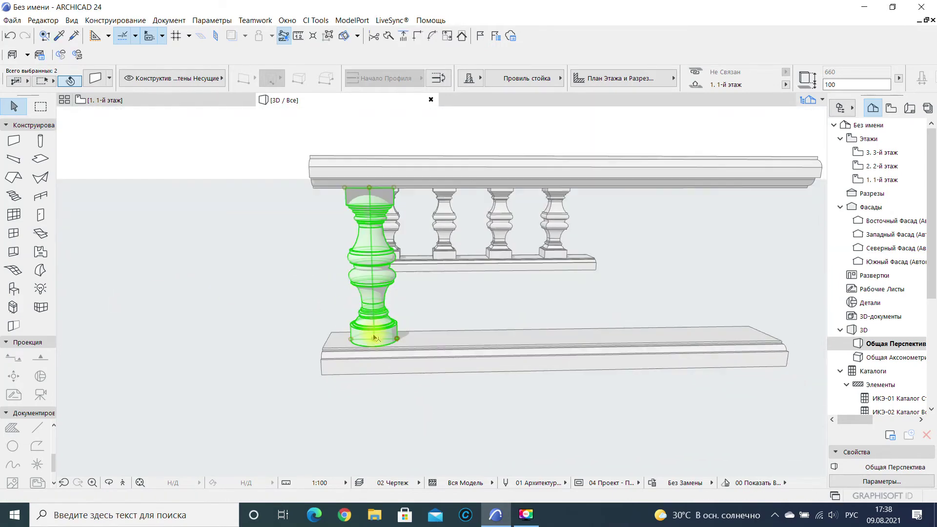
- Multiply the round baluster along the copied base to its far end
left_click(373, 336)
left_click(490, 273)
left_click(584, 370)
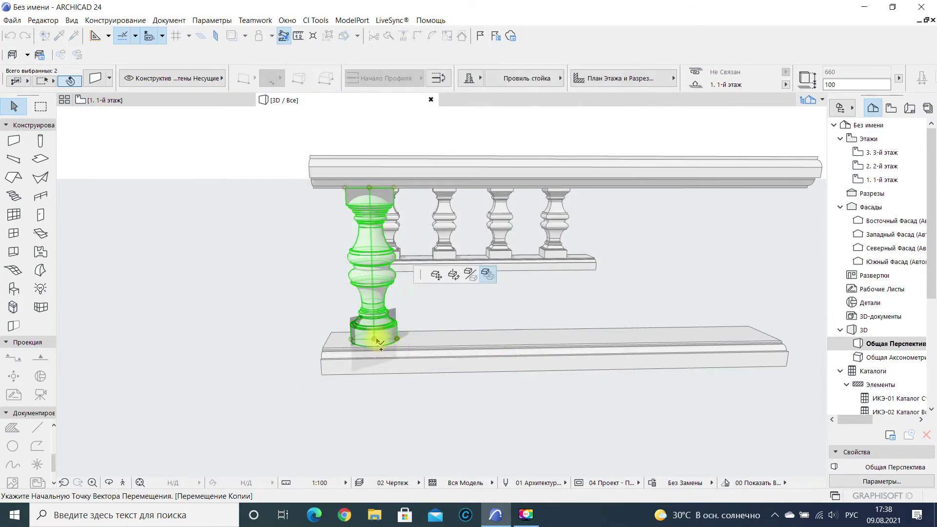
left_click(374, 337)
middle_click_drag(627, 318, 528, 362, "shift")
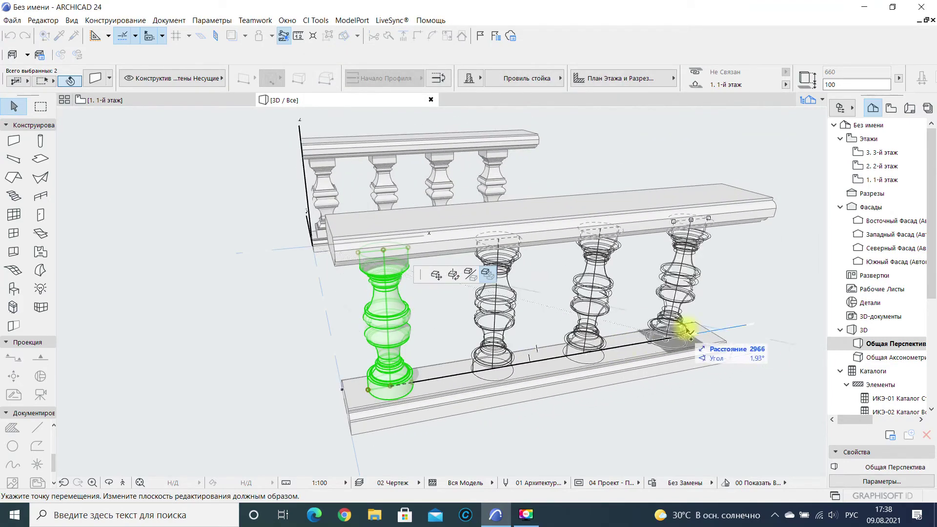
left_click(717, 332)
mouse_move(669, 350)
middle_mouse_down("shift")
mouse_move(541, 335)
mouse_move(712, 345)
mouse_move(680, 342)
middle_mouse_up("shift")
key("Escape")
scroll(508, 338, "up", 5)
middle_click_drag(508, 339, 456, 285)
middle_click_drag(462, 331, 437, 306, "shift")
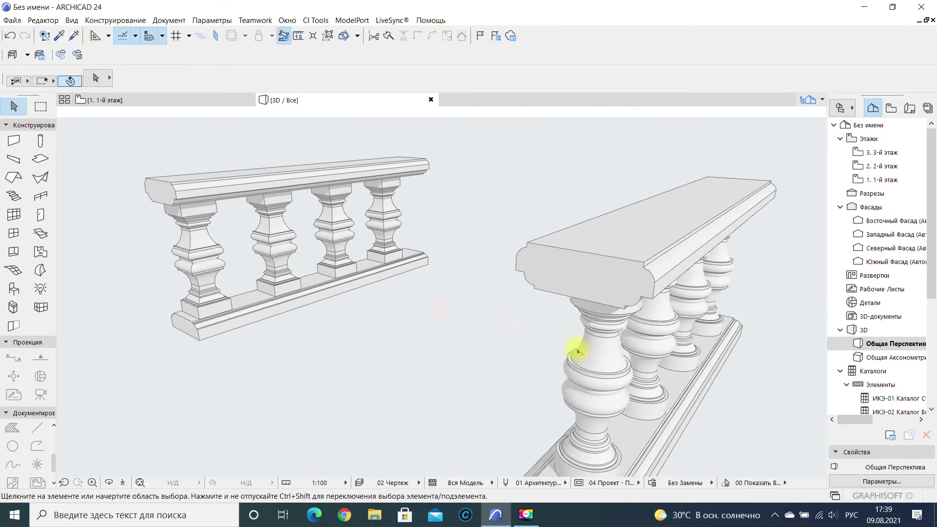
- Open the first-floor plan and copy the half-section fills of the handrail and the base
double_click(884, 180)
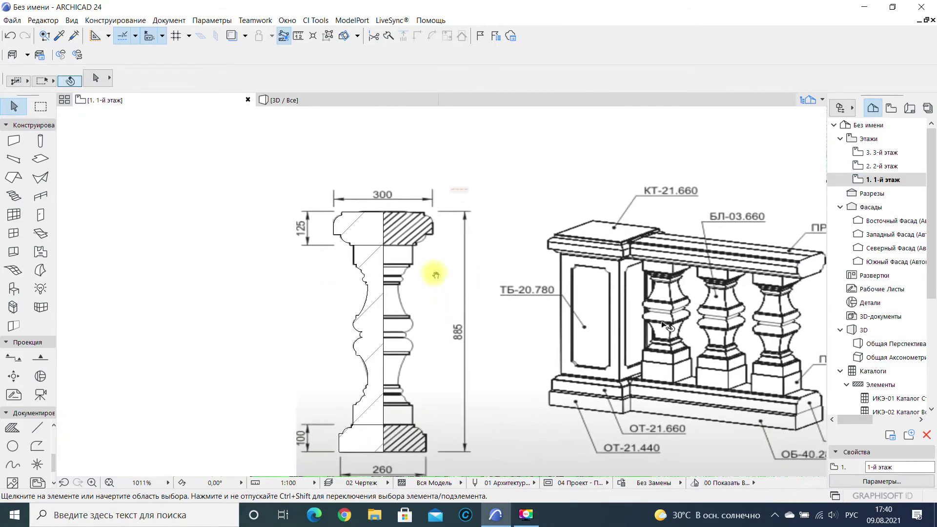
middle_click_drag(435, 268, 432, 249)
left_click(367, 207)
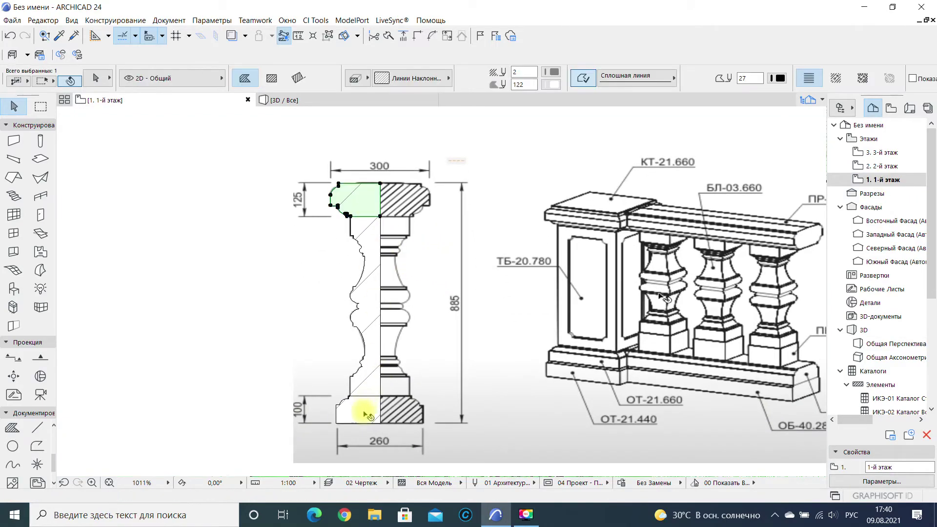
right_click(164, 254)
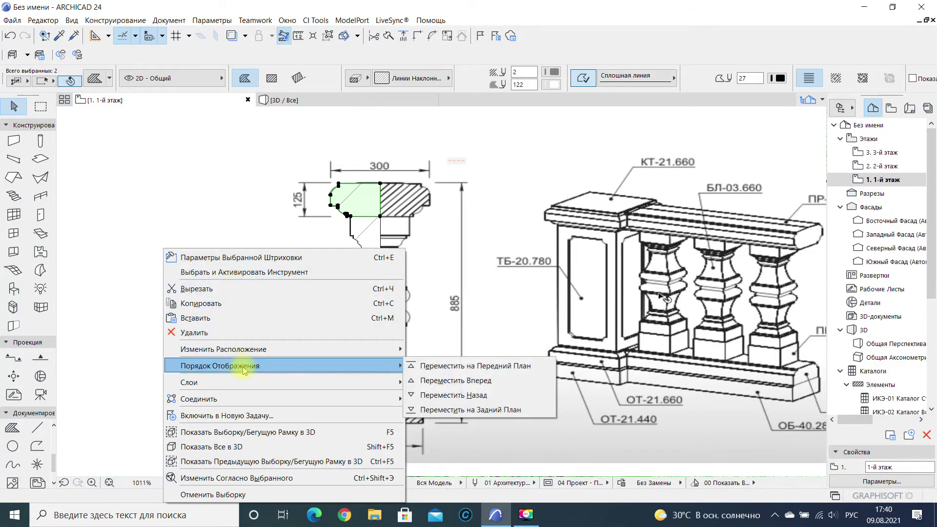
left_click(238, 305)
left_click(303, 246)
- Create a new profile named "1Стойка" in the profile manager
left_click(258, 22)
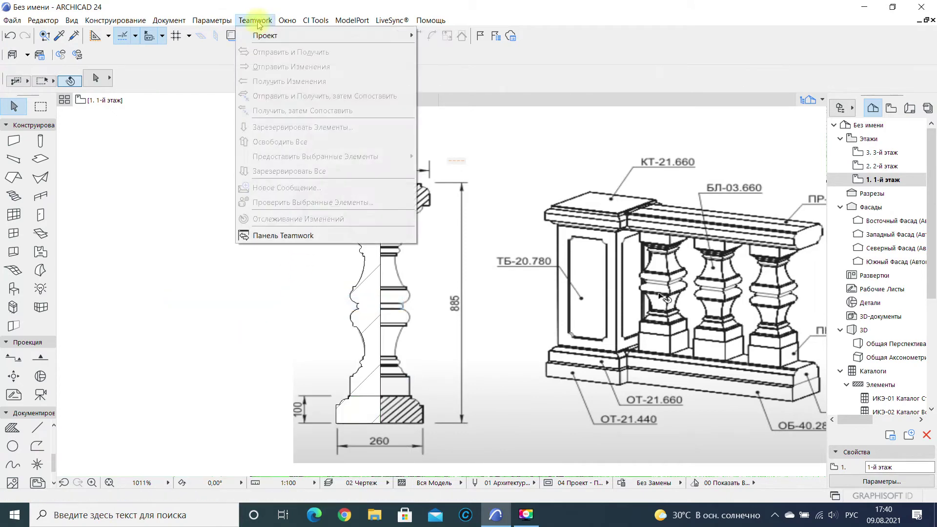
mouse_move(218, 22)
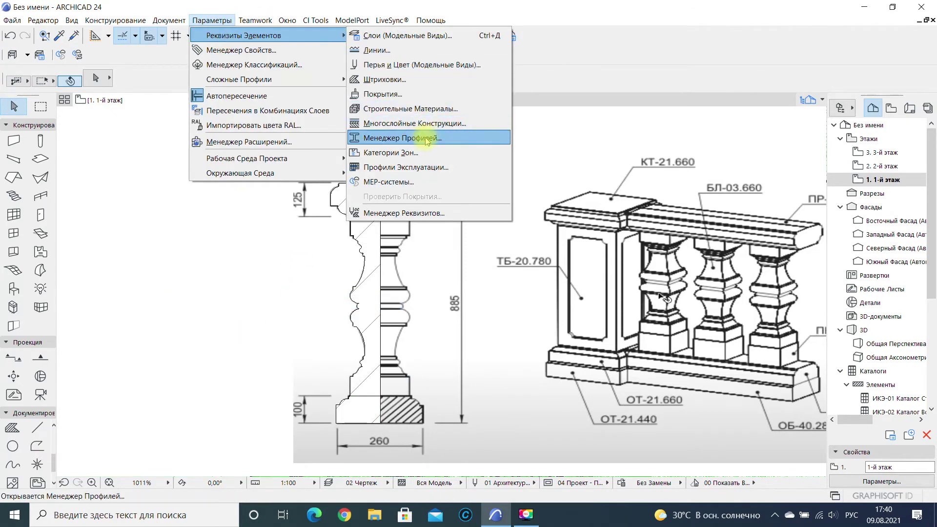
left_click(428, 142)
left_click(681, 181)
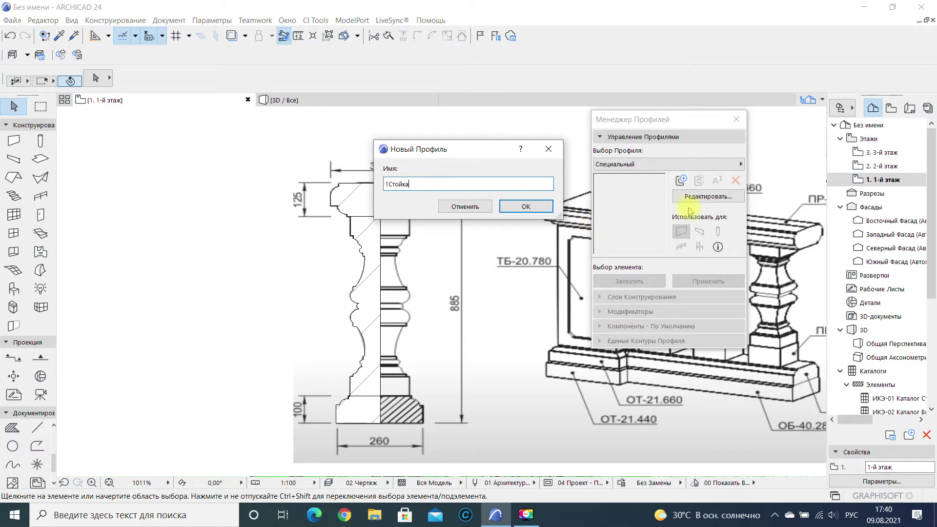
type("1Стойка")
key("Return")
- Paste the copied handrail and base fills into the "1Стойка" profile
right_click(444, 251)
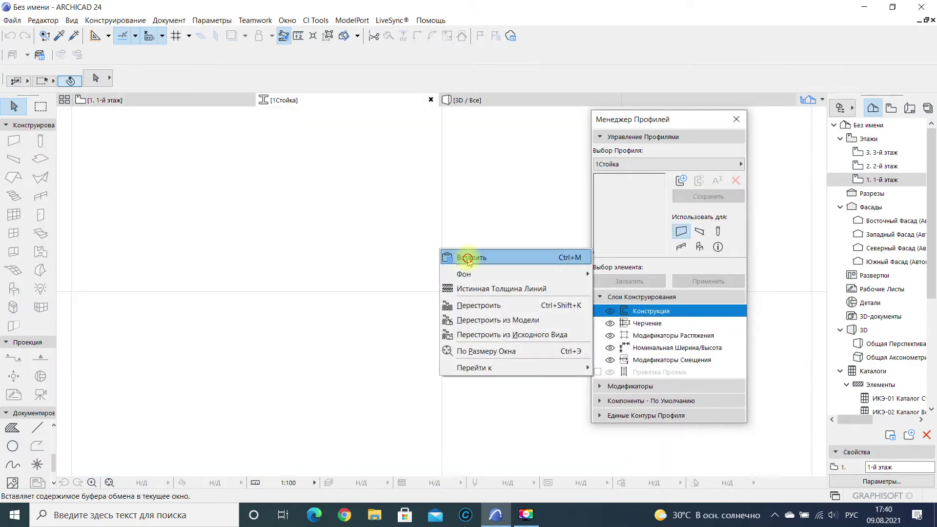
left_click(461, 255)
left_click(540, 266)
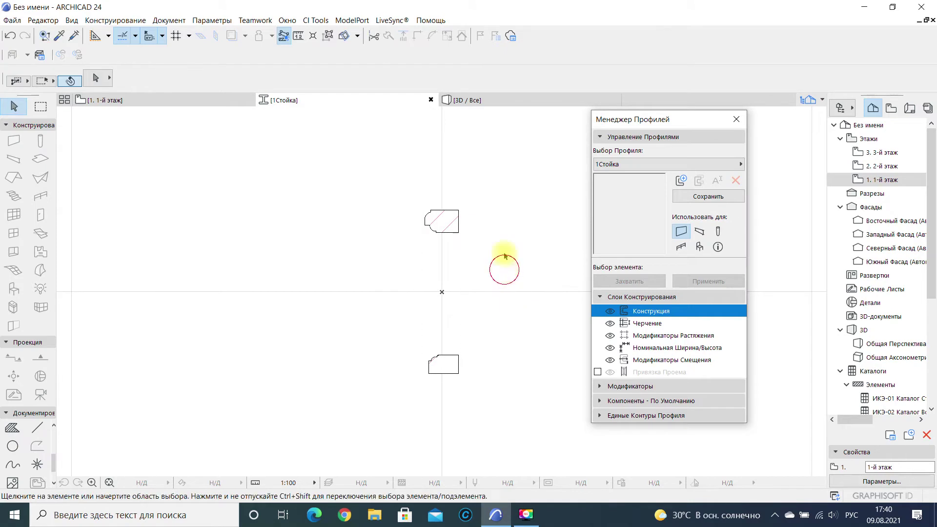
- Move both pasted fills together so the base fill's lower inner corner sits on the profile origin
left_click_drag(501, 197, 378, 412)
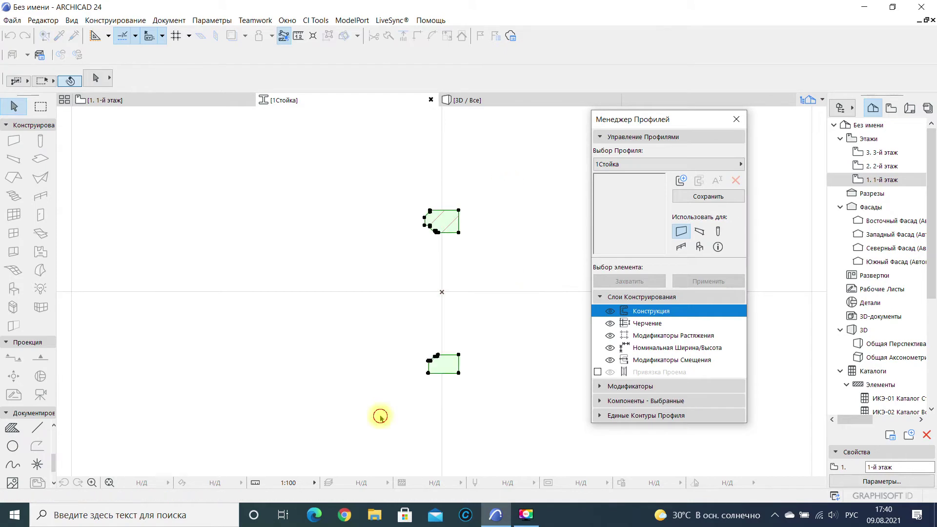
left_click(459, 374)
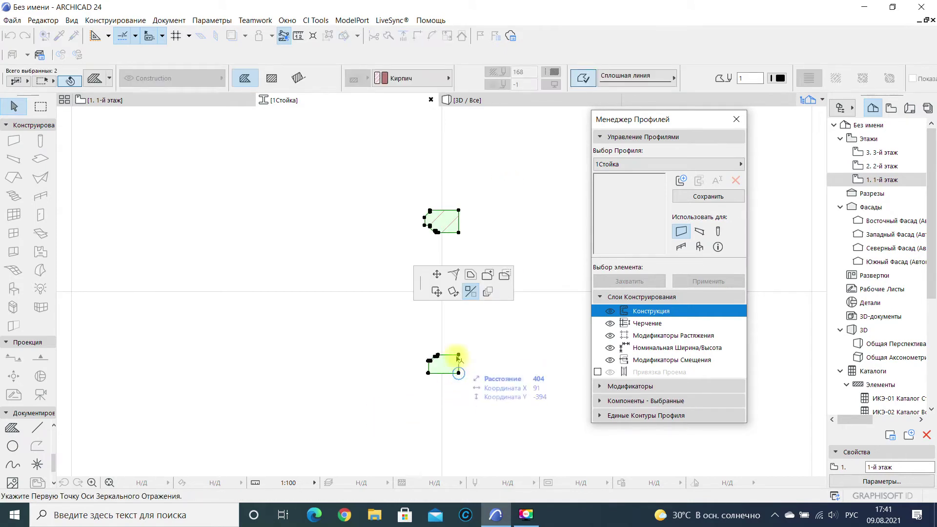
left_click(437, 291)
left_click(459, 374)
middle_click_drag(459, 374, 467, 443)
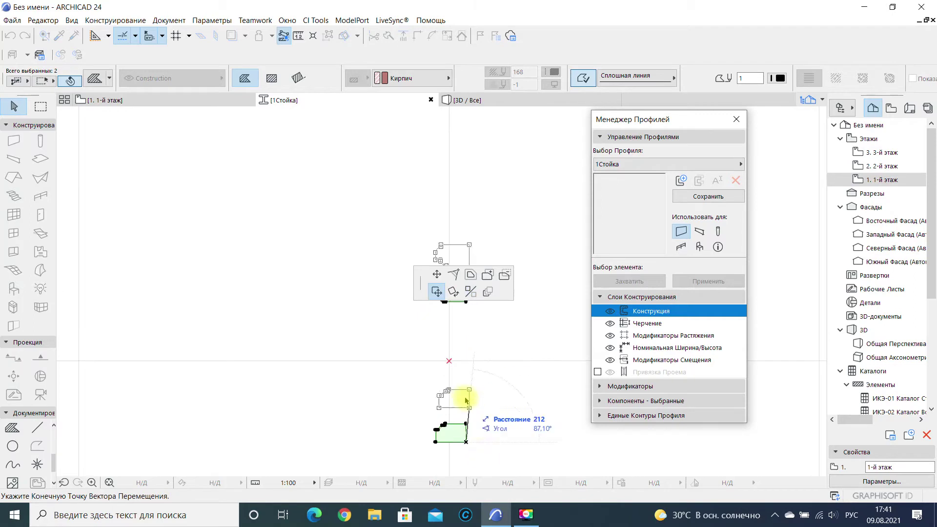
left_click(450, 360)
middle_click_drag(498, 347, 460, 363)
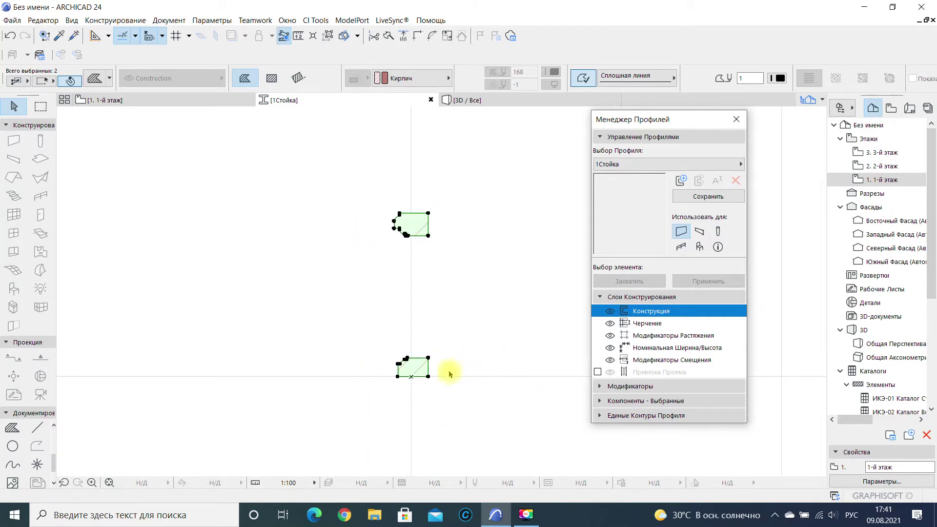
left_click(428, 377)
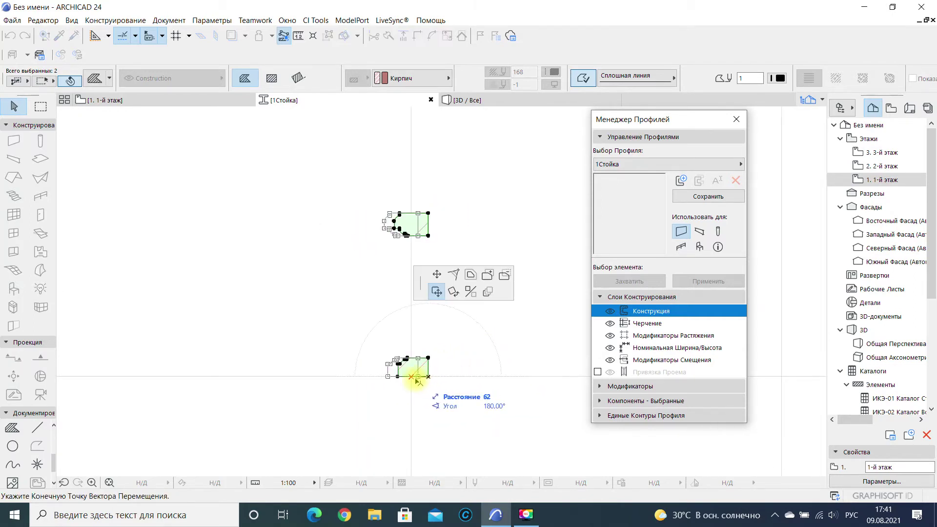
left_click(411, 379)
mouse_move(463, 358)
middle_mouse_down()
mouse_move(454, 370)
mouse_move(425, 366)
mouse_move(454, 386)
mouse_move(462, 368)
middle_mouse_up()
scroll(397, 381, "up", 1)
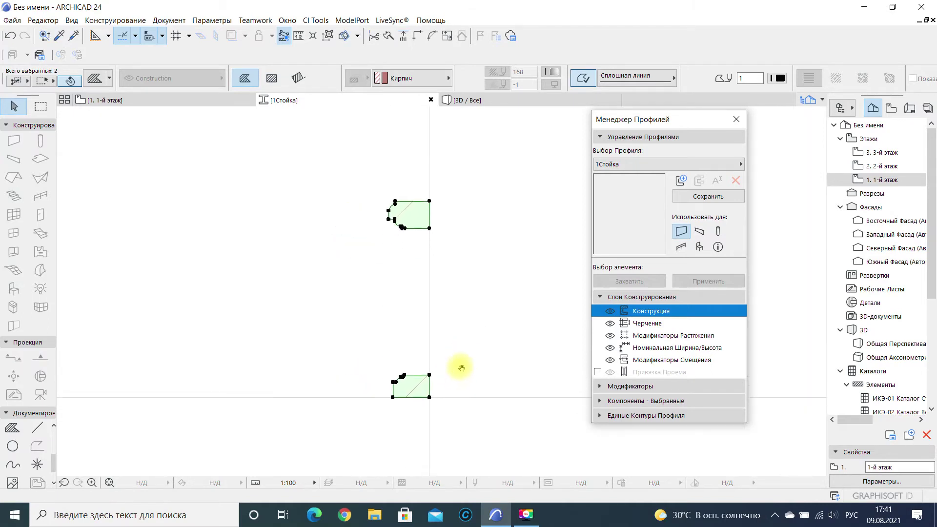
- Move both fills 30 mm outward from the vertical axis
left_click(429, 375)
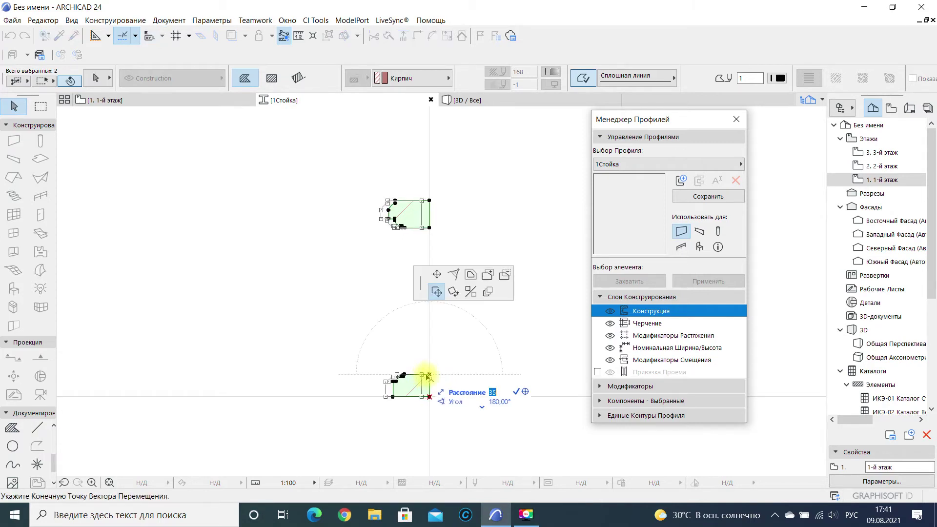
type("30")
key("Return")
- Try to offset the base fill's inner edge toward the vertical axis
left_click(428, 383)
left_click(423, 383)
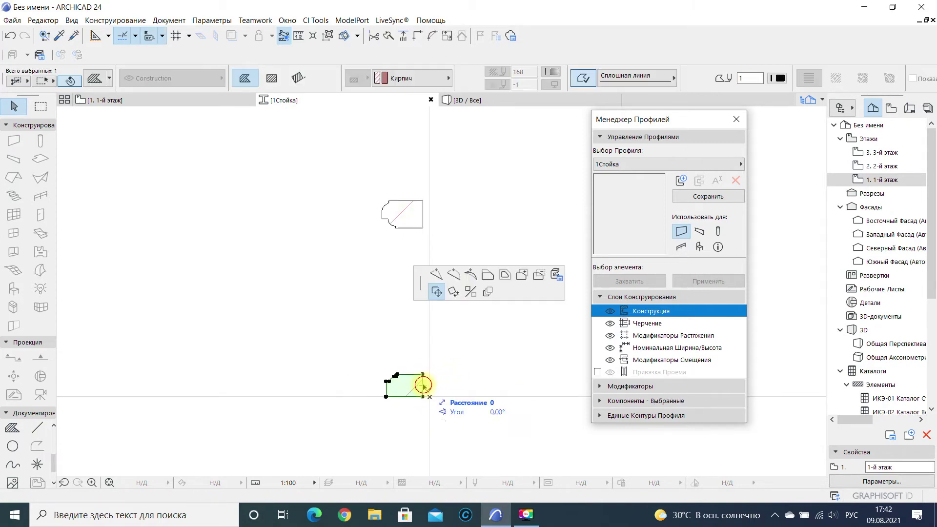
left_click(487, 272)
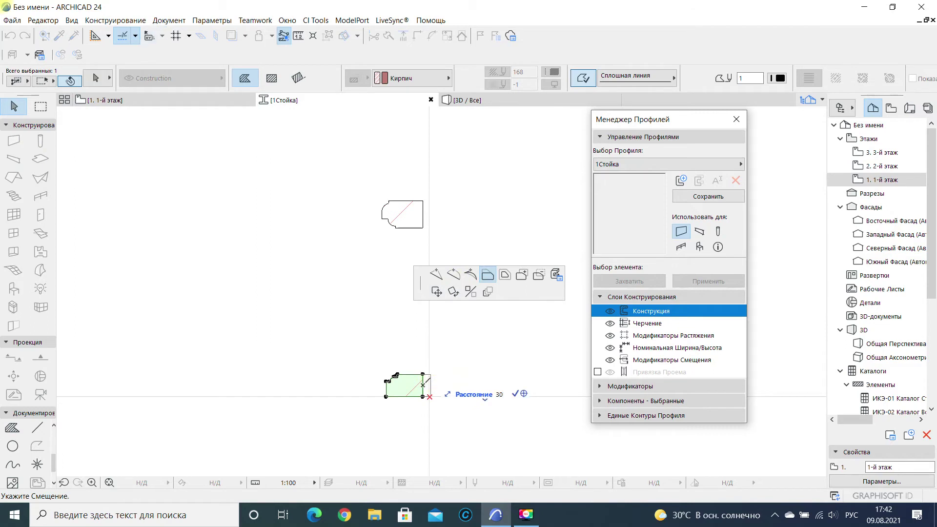
left_click(428, 387)
scroll(430, 398, "up", 2)
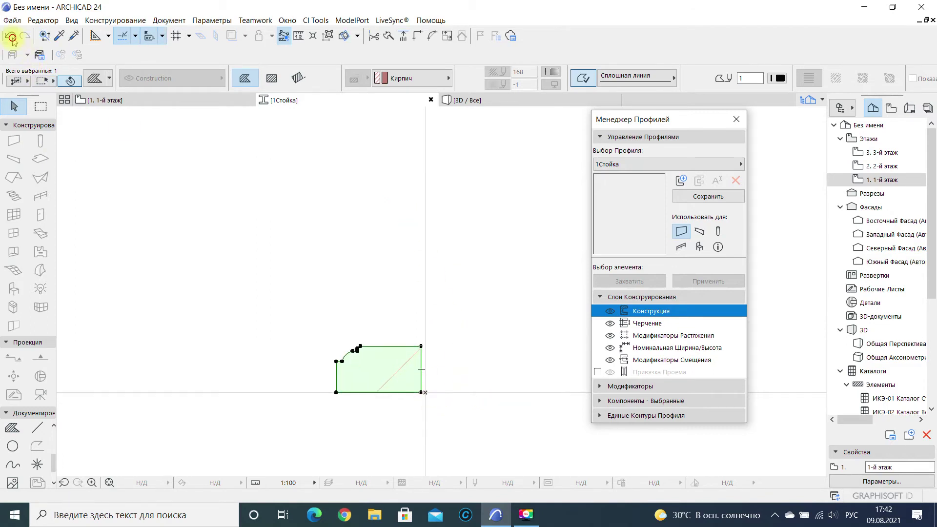
left_click(10, 38)
- Extend the inner edges of the base and handrail fills to the vertical axis
left_click(412, 373)
scroll(429, 377, "down", 2)
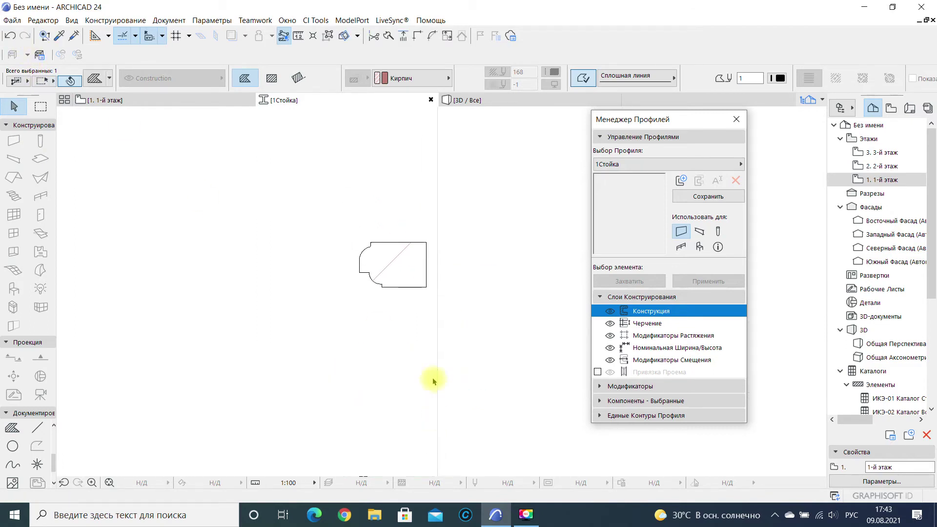
left_click(423, 341)
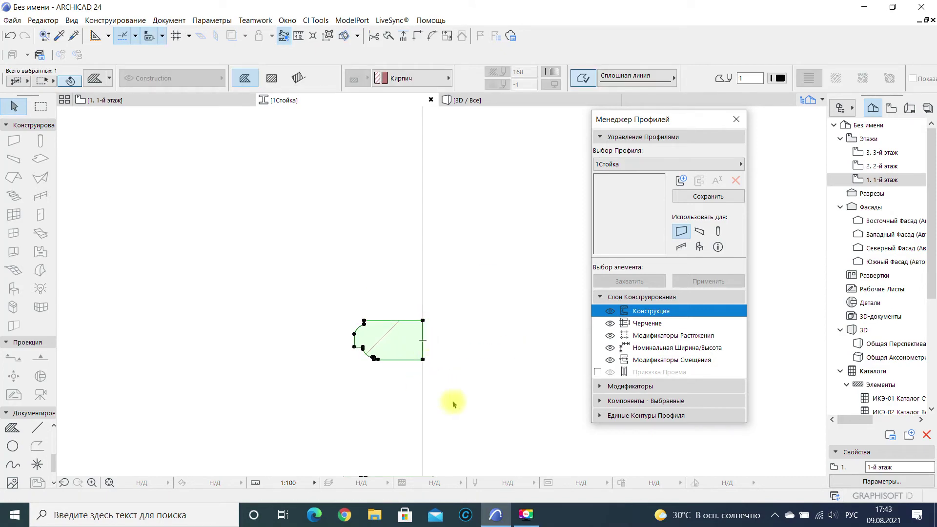
scroll(450, 403, "down", 1)
key("Escape")
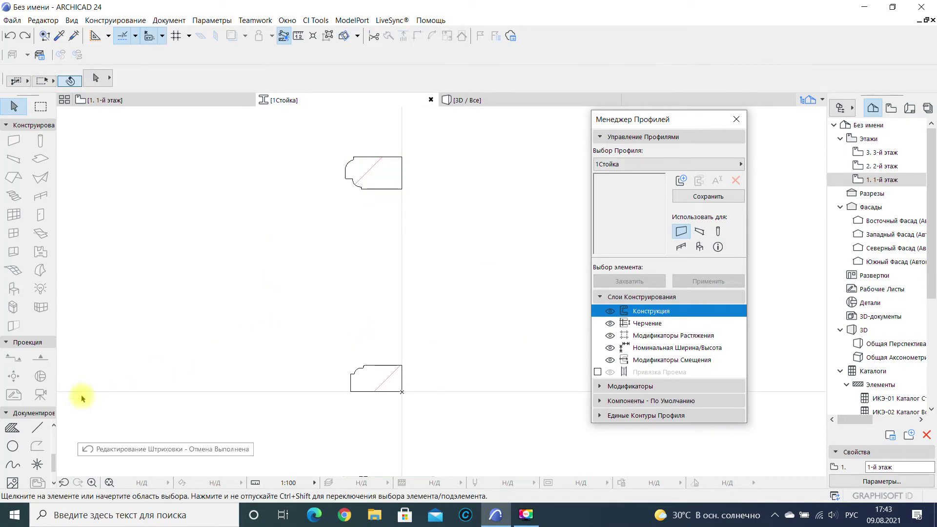
- Draw vertical lines between the base and handrail fills along the post's outer edge and along the vertical axis
left_click(35, 431)
left_click(368, 365)
scroll(363, 255, "up", 2)
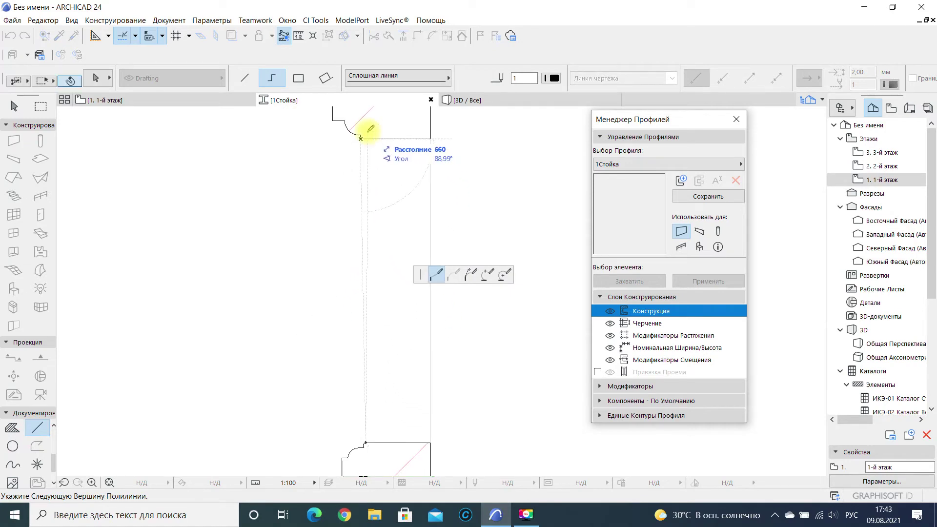
scroll(373, 251, "up", 1)
key("space")
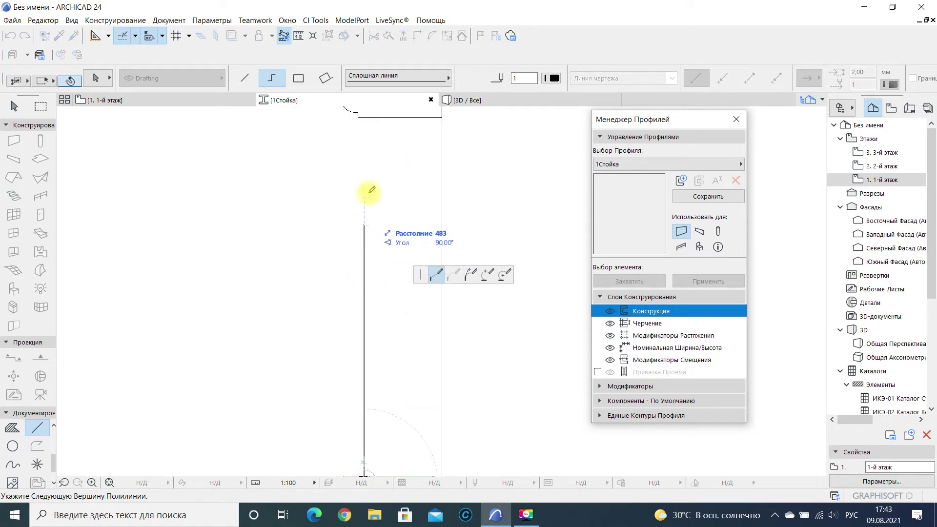
left_click(367, 107)
left_click(441, 245)
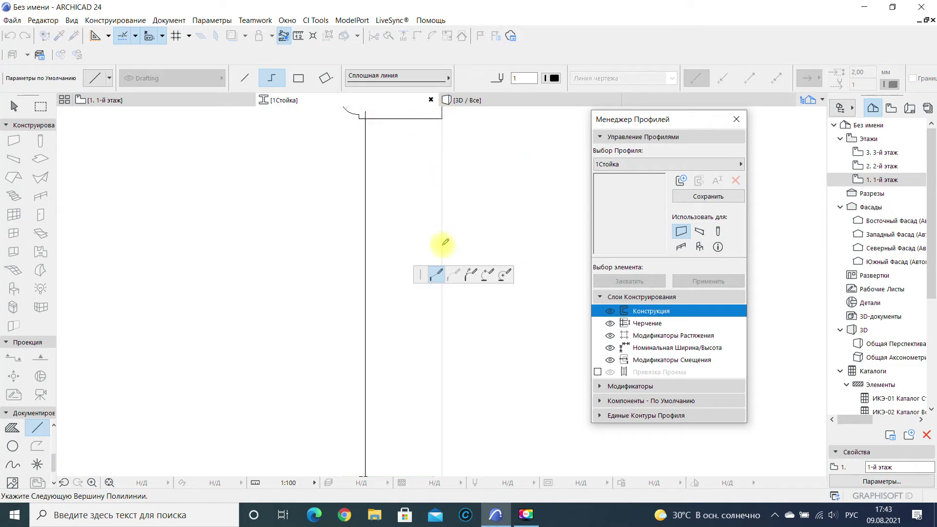
middle_click_drag(441, 244, 378, 202)
double_click(370, 316)
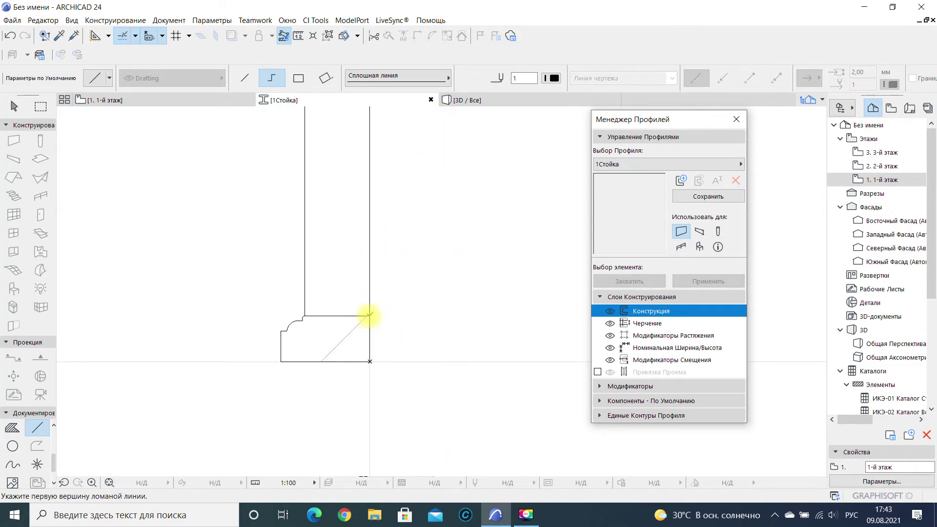
- Fill the enclosed area between the base and handrail with the Кирпич fill to form the post shaft
scroll(386, 274, "down", 3)
left_click(17, 428)
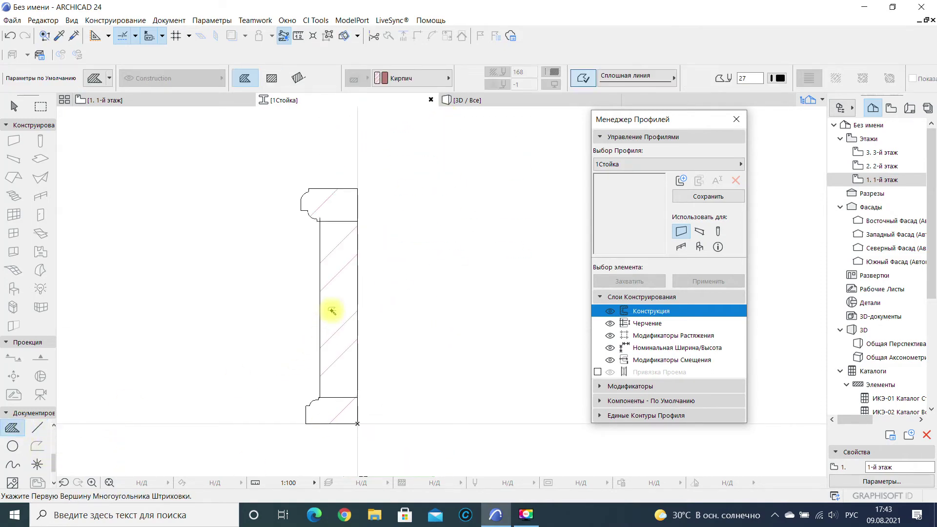
key("Escape")
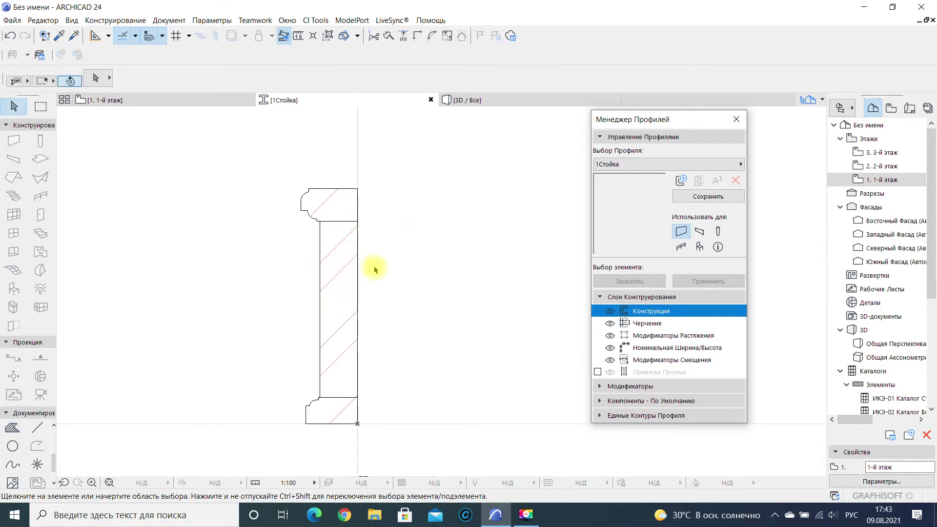
- Save the 1Стойка profile, close the profile manager and return to the first-floor plan
left_click(702, 197)
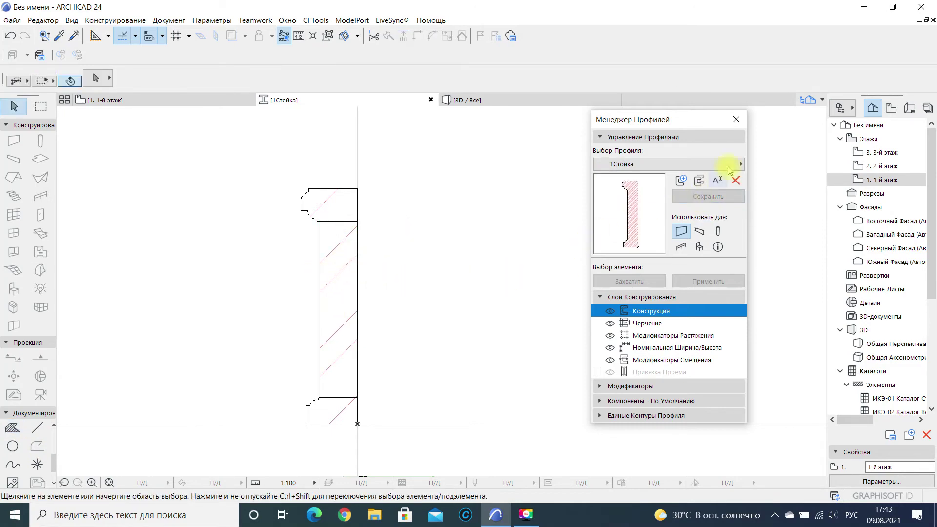
left_click(743, 122)
scroll(415, 243, "up", 3)
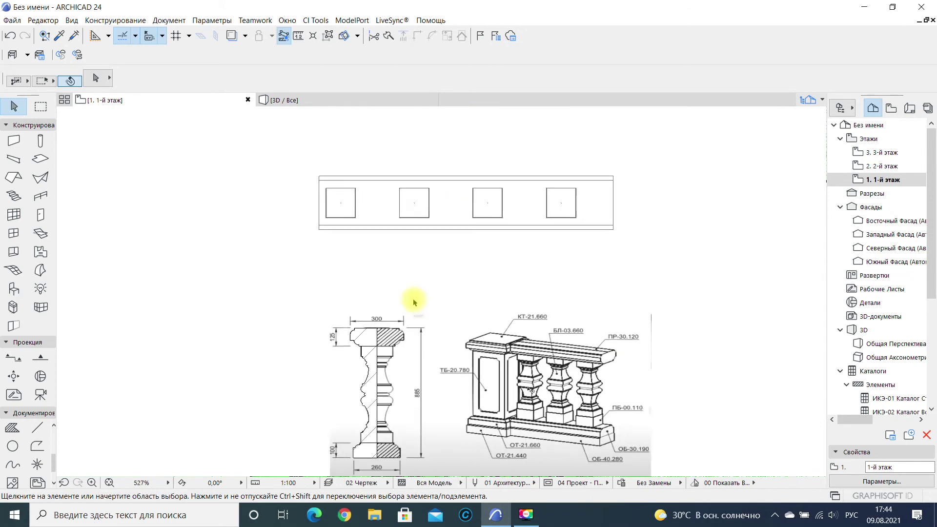
scroll(244, 278, "down", 3)
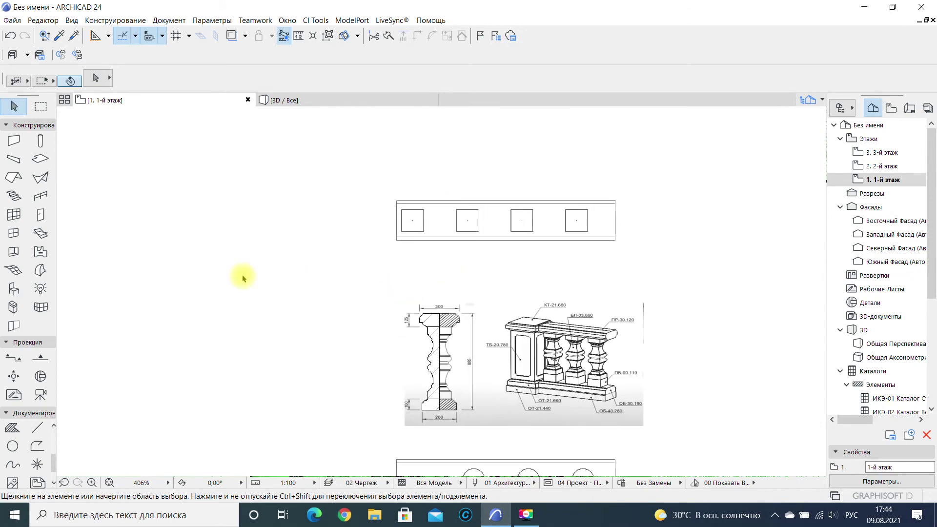
- Set the Wall tool to the 1Стойка complex profile and undo the trial wall
left_click(18, 142)
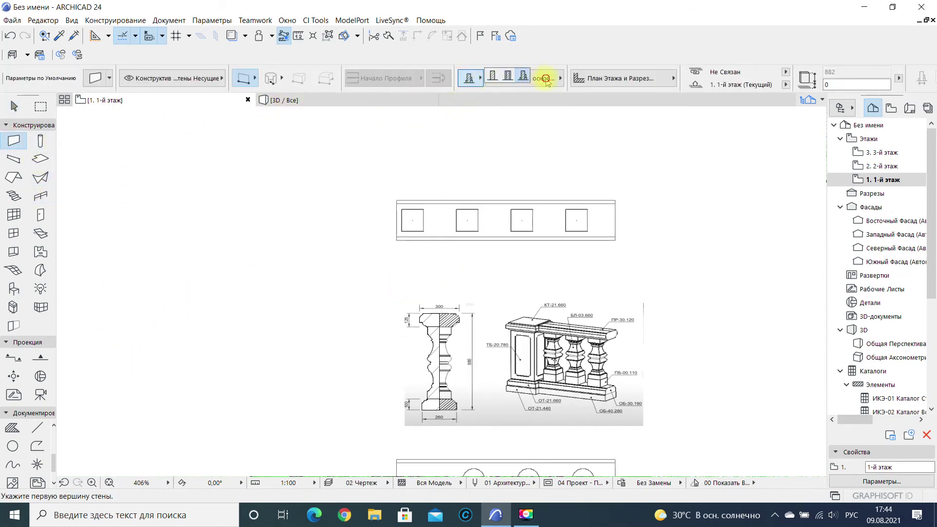
left_click(546, 79)
left_click(630, 160)
key("ctrl+z")
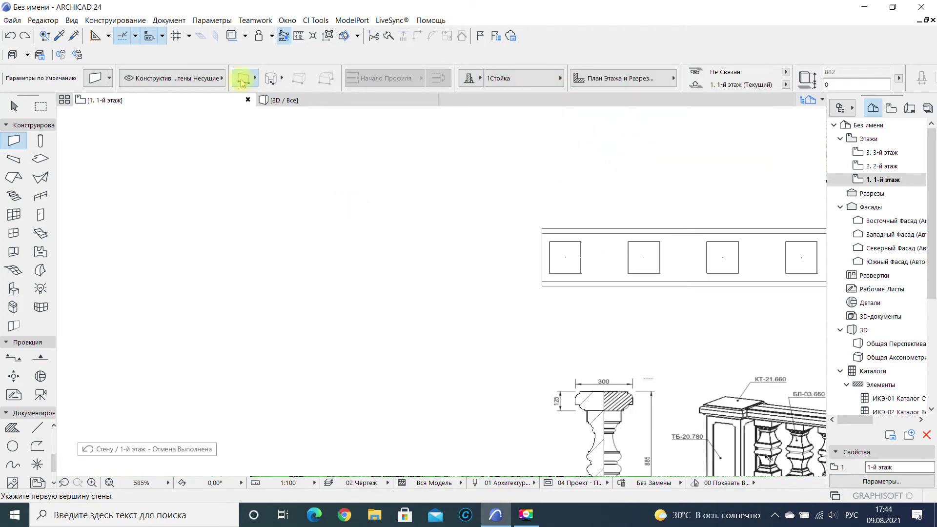
- Draw a closed square of chained 1Стойка walls with 1 mm sides beside the square-baluster balustrade
left_click(274, 69)
left_click(371, 249)
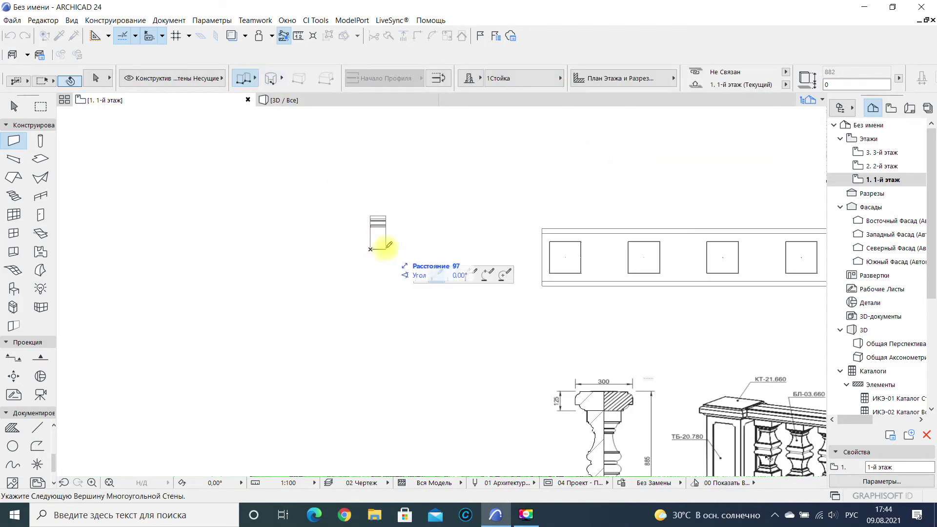
left_click(372, 250)
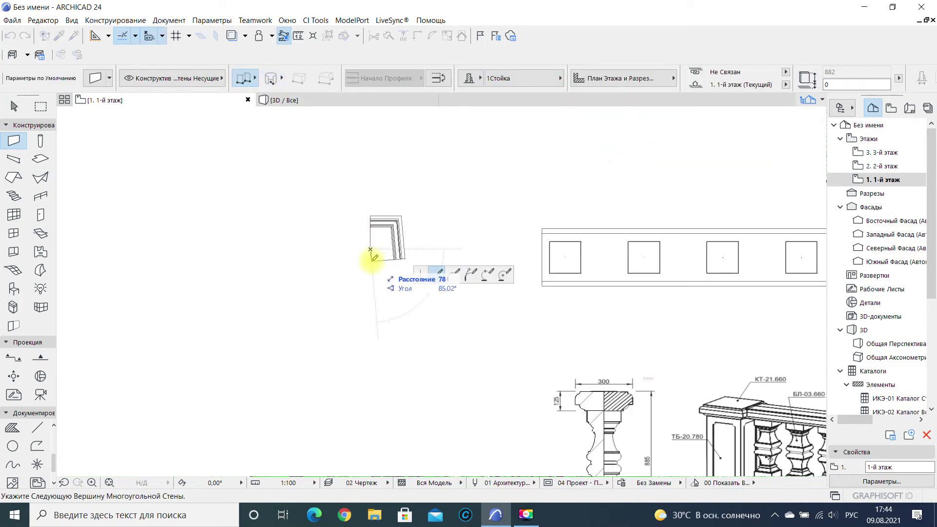
left_click(364, 248)
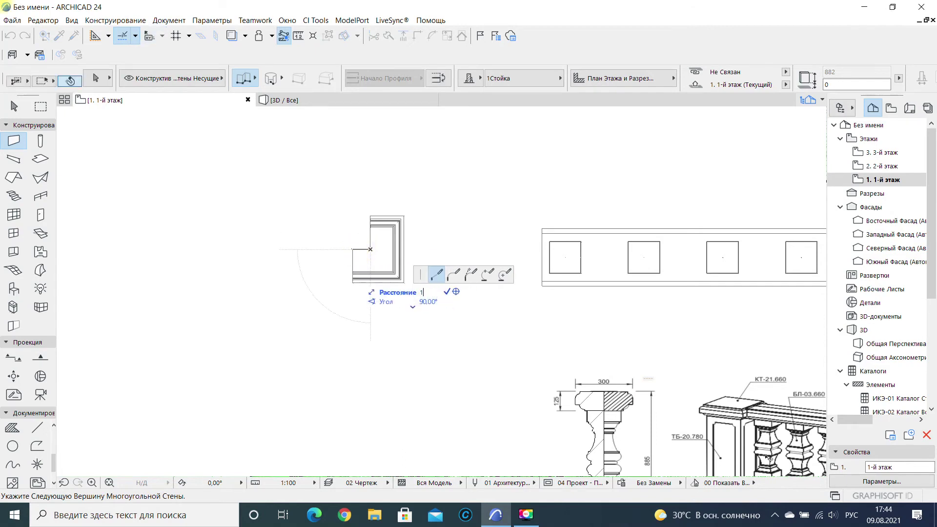
left_click(371, 243)
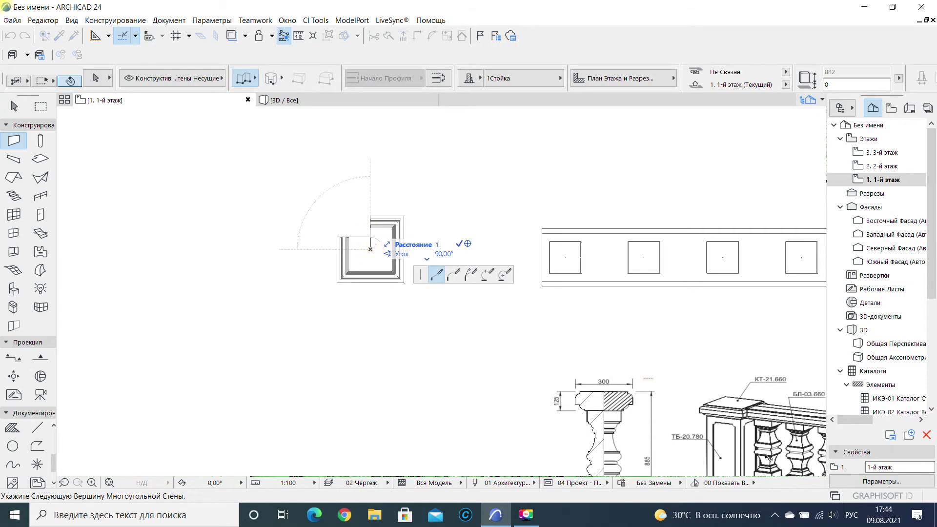
key("Return")
key("Escape")
- Select the four post walls and move them so the post's centre sits on the first square baluster's centre
left_click(397, 253)
middle_click_drag(411, 261, 343, 278)
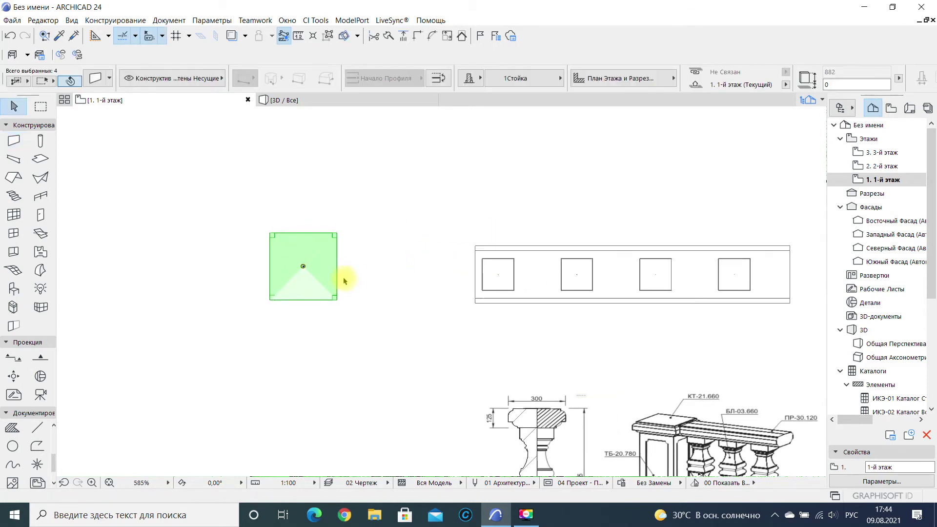
left_click(338, 234)
middle_click_drag(378, 234, 247, 252)
key("Escape")
left_click(171, 285)
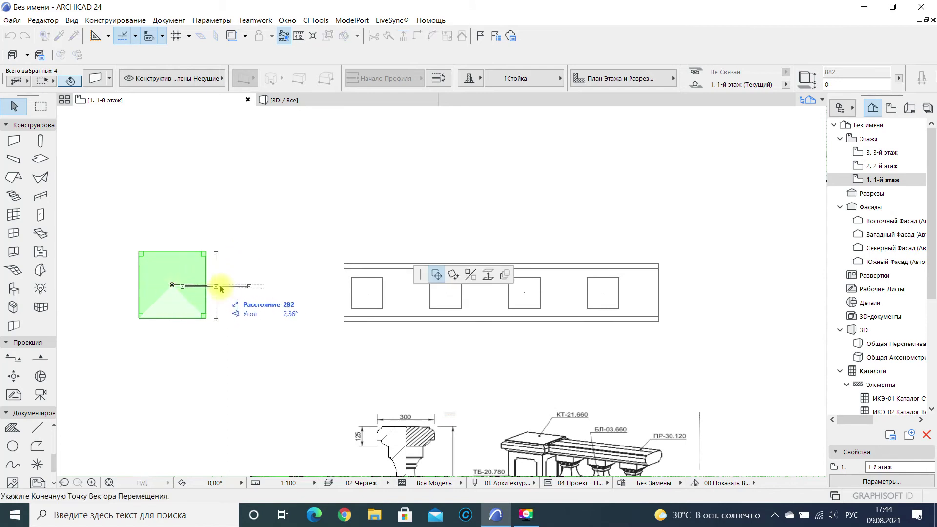
left_click(367, 292)
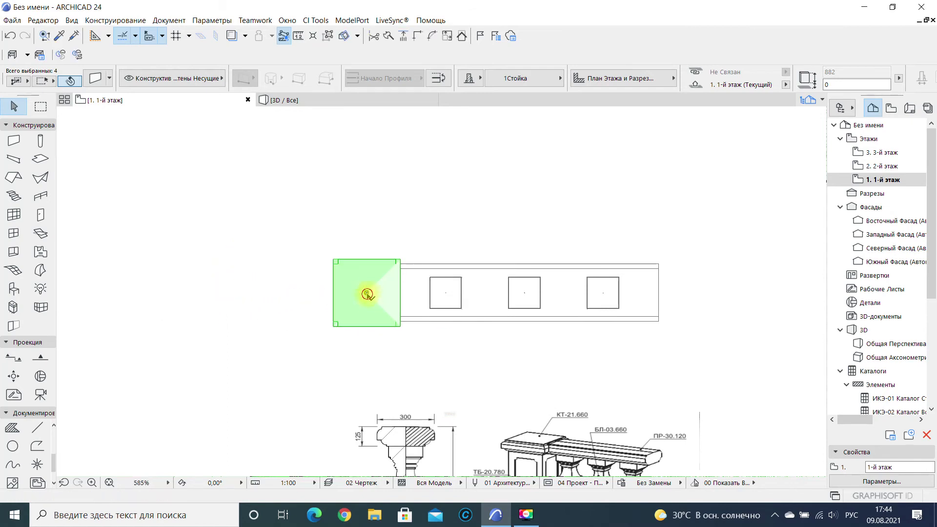
- Move the post about 373 mm outward along the balustrade's axis, away from the first baluster
left_click(367, 292)
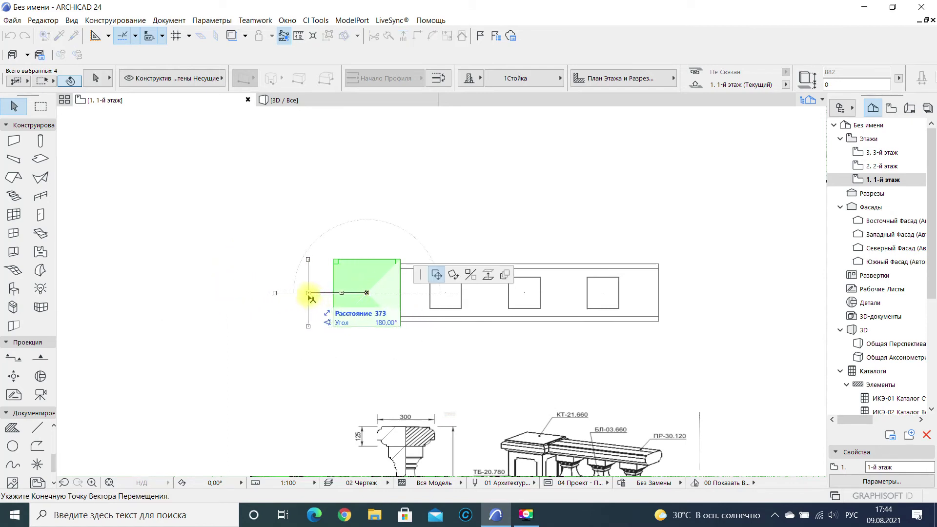
left_click(308, 293)
key("Escape")
- Select the four square balusters in the 3D view and shift them together along the base away from the post
left_click(353, 100)
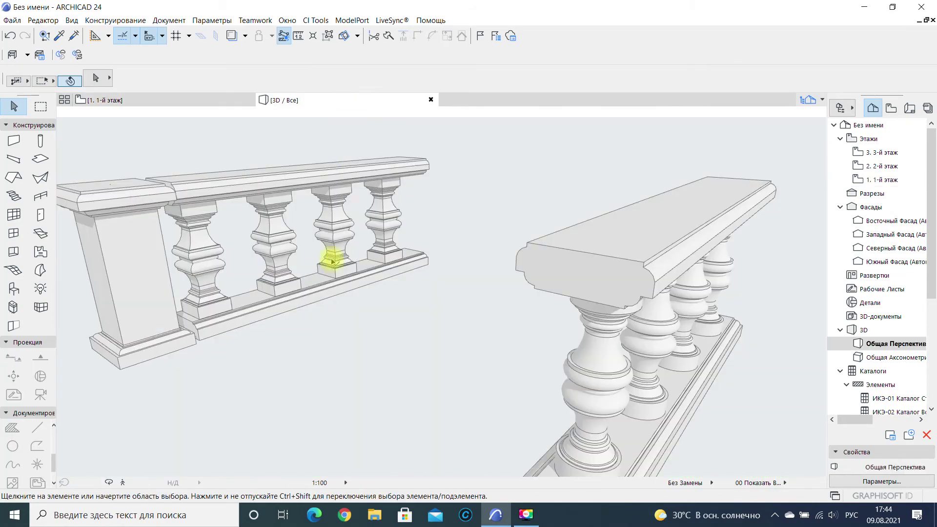
middle_click_drag(245, 273, 329, 292, "shift")
left_click(326, 296)
left_click(478, 299, "shift")
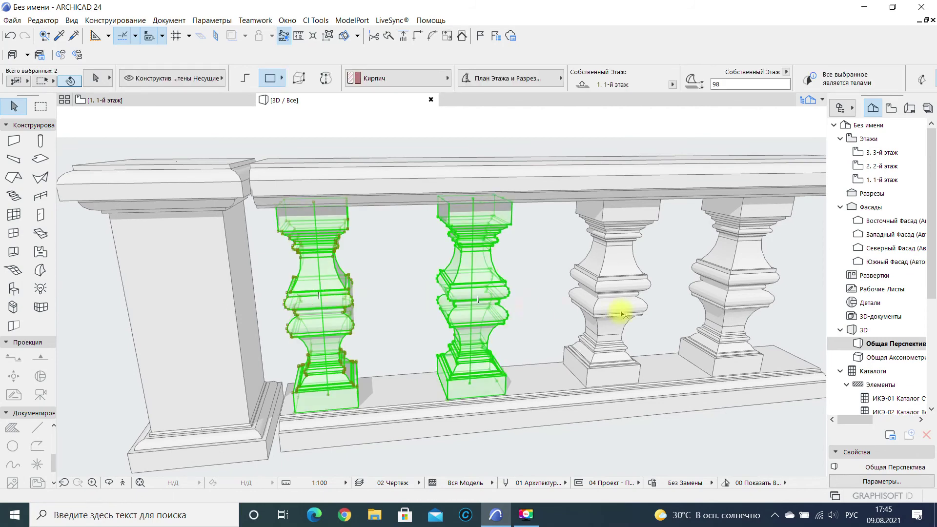
left_click(619, 313, "shift")
left_click(746, 327, "shift")
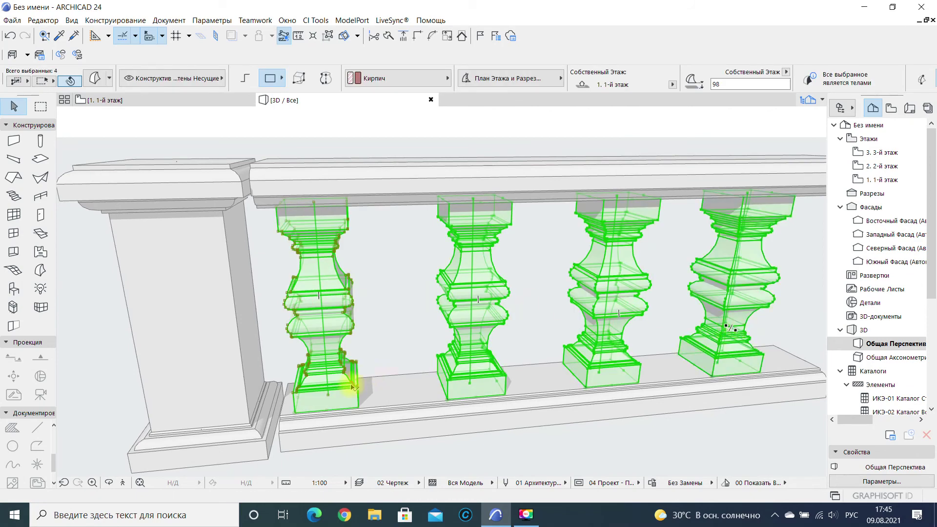
left_click(328, 397)
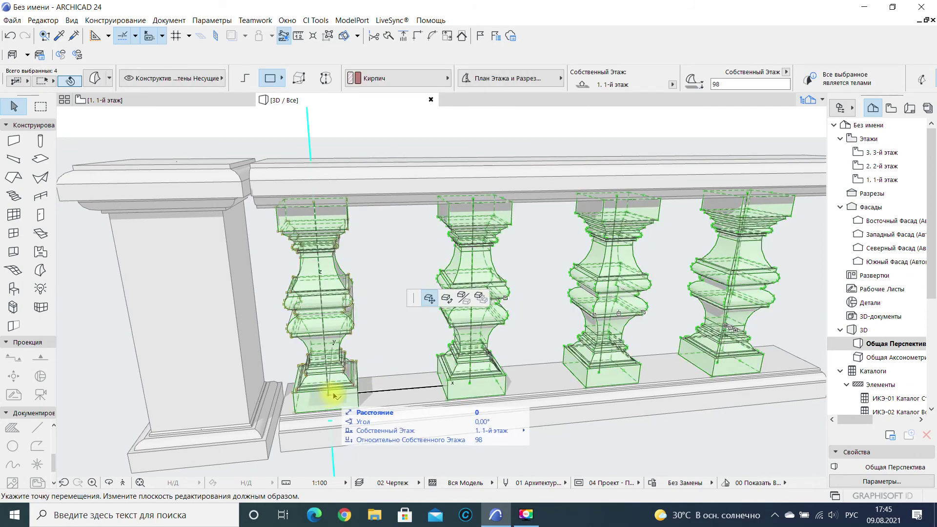
left_click(373, 393)
key("Escape")
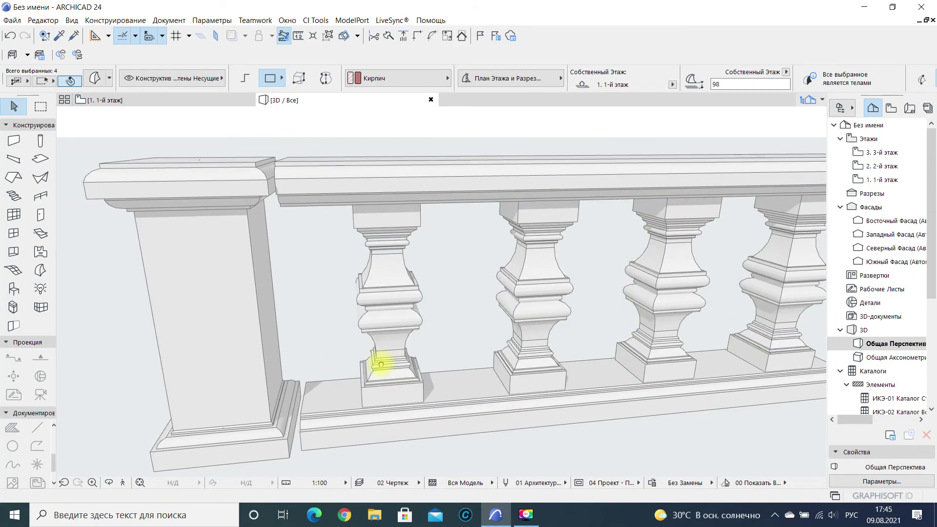
- Move the post along the balustrade up to the first baluster to close the gap at the rail's end
left_click(263, 381)
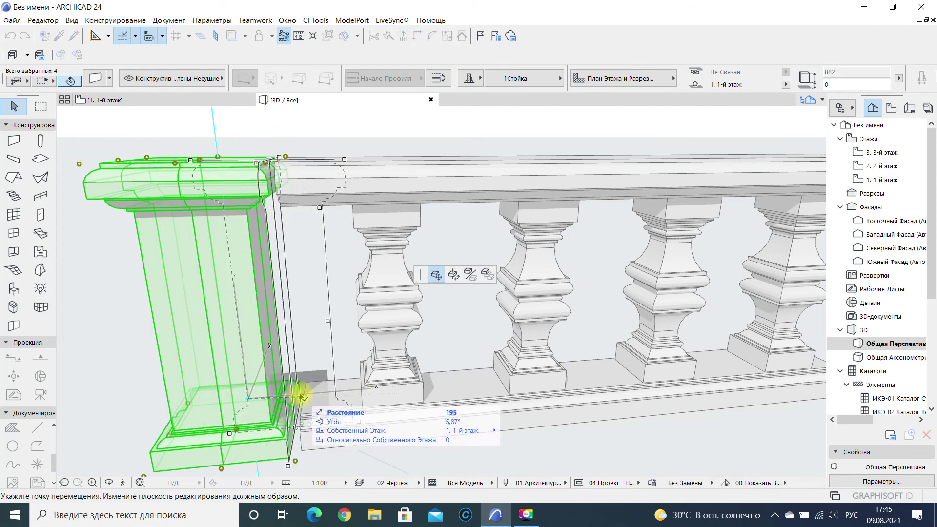
key("Escape")
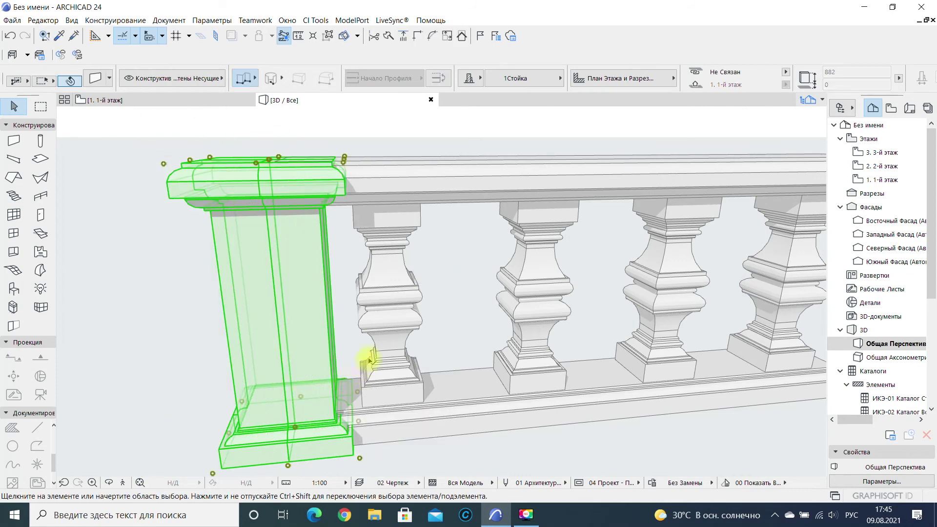
key("ctrl+z")
- Copy the four-wall post along the balustrade's axis to the opposite end of the handrail and base
scroll(410, 266, "down", 8)
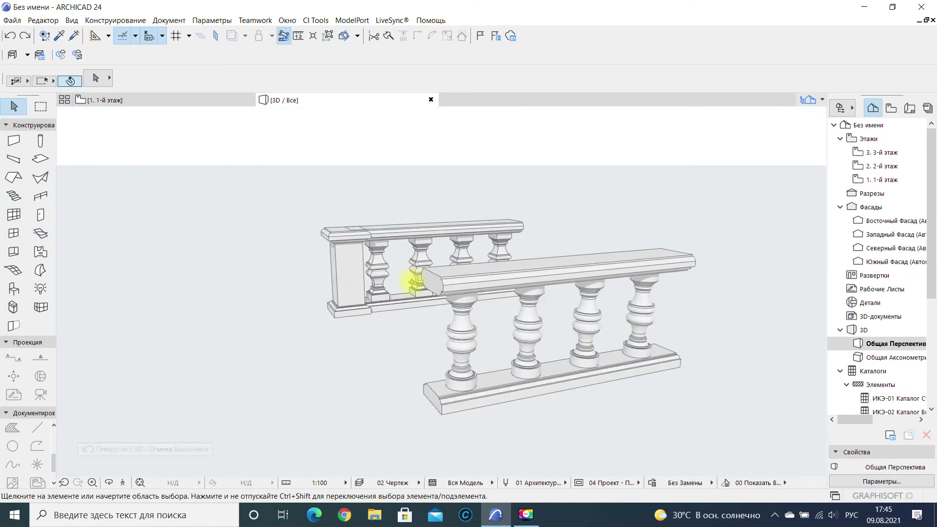
middle_click_drag(416, 278, 347, 296, "shift")
left_click(312, 317)
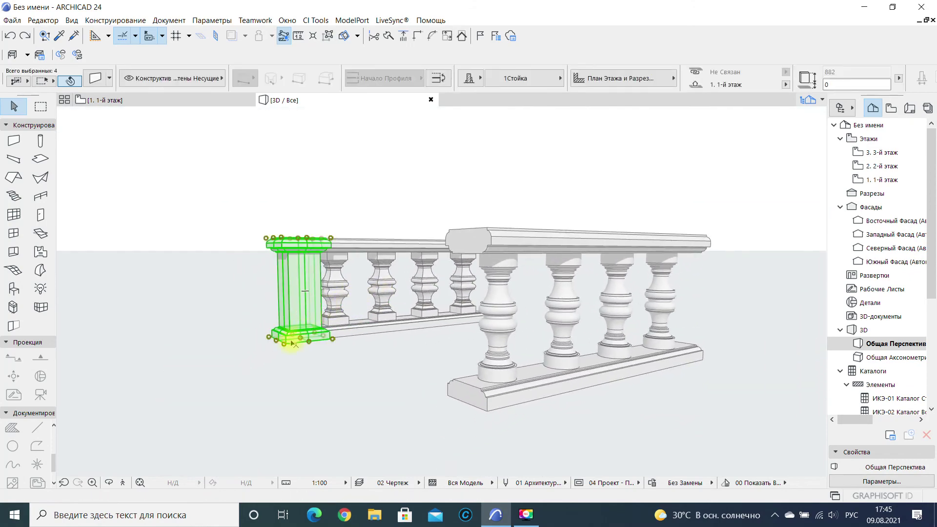
scroll(329, 325, "up", 5)
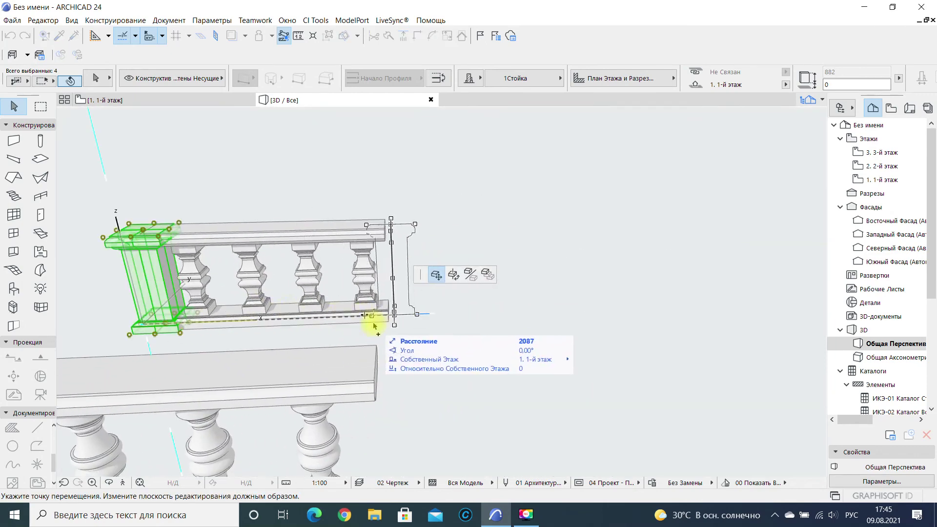
left_click(388, 309)
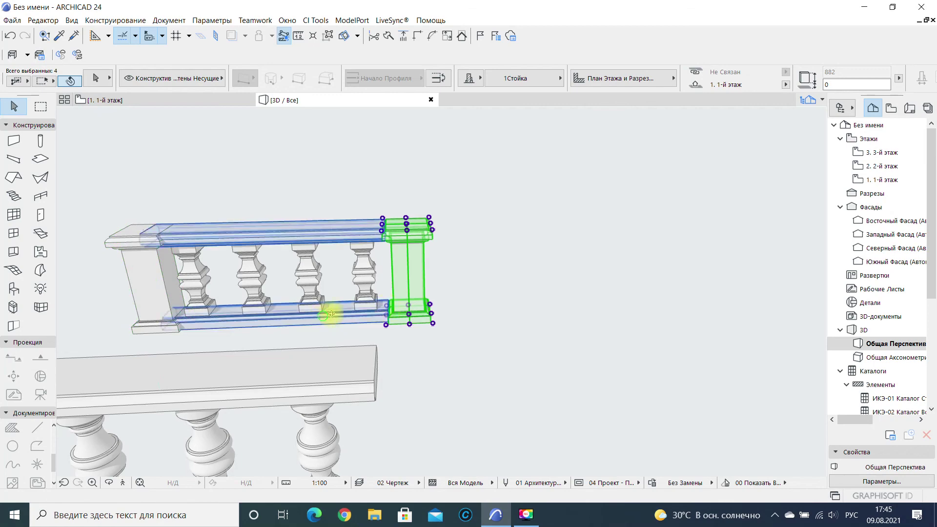
middle_click_drag(328, 309, 359, 307, "shift")
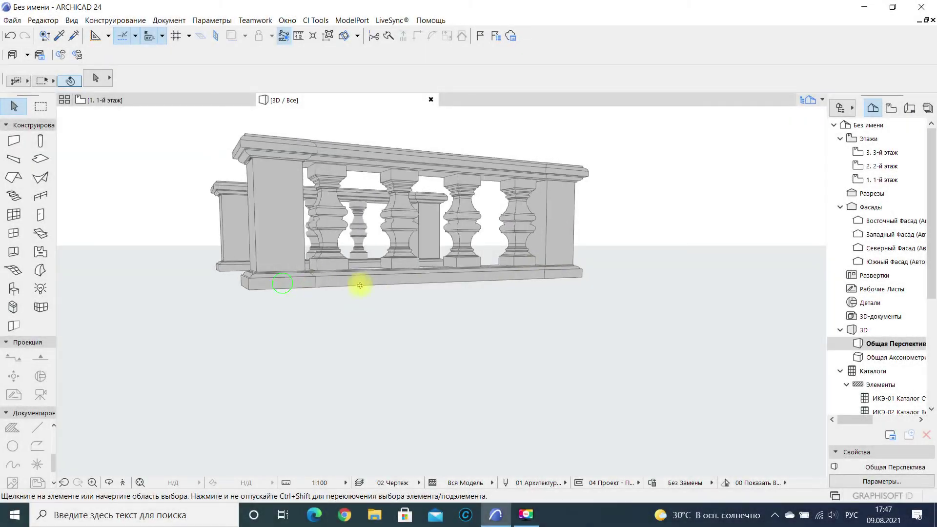
middle_click_drag(360, 287, 416, 260, "shift")
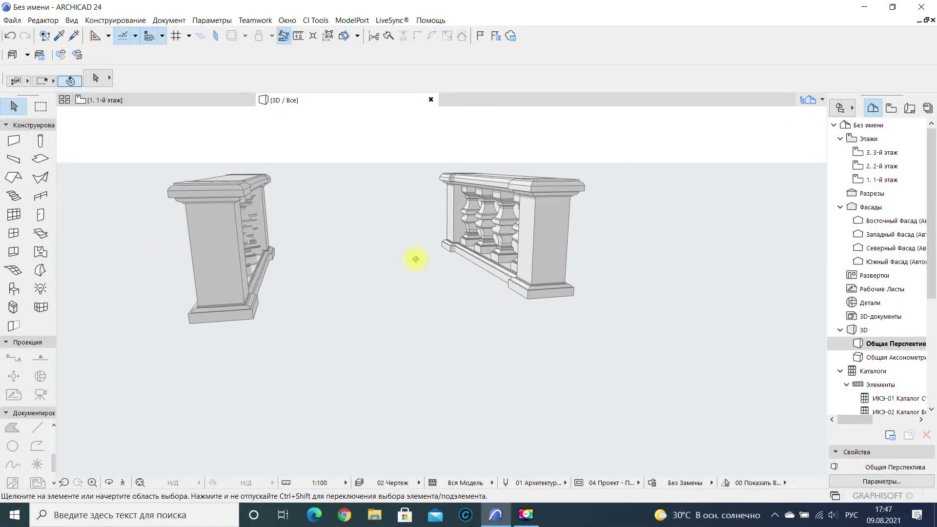